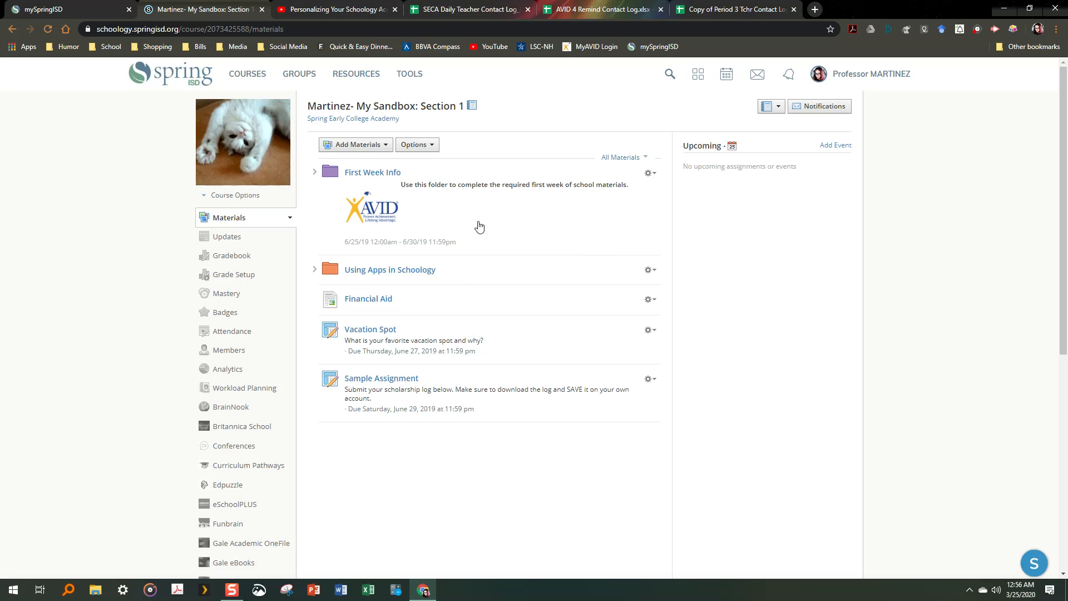
Step: Start a new course materials folder titled "Learning about Schoology" and give it the green folder color
left_click(368, 146)
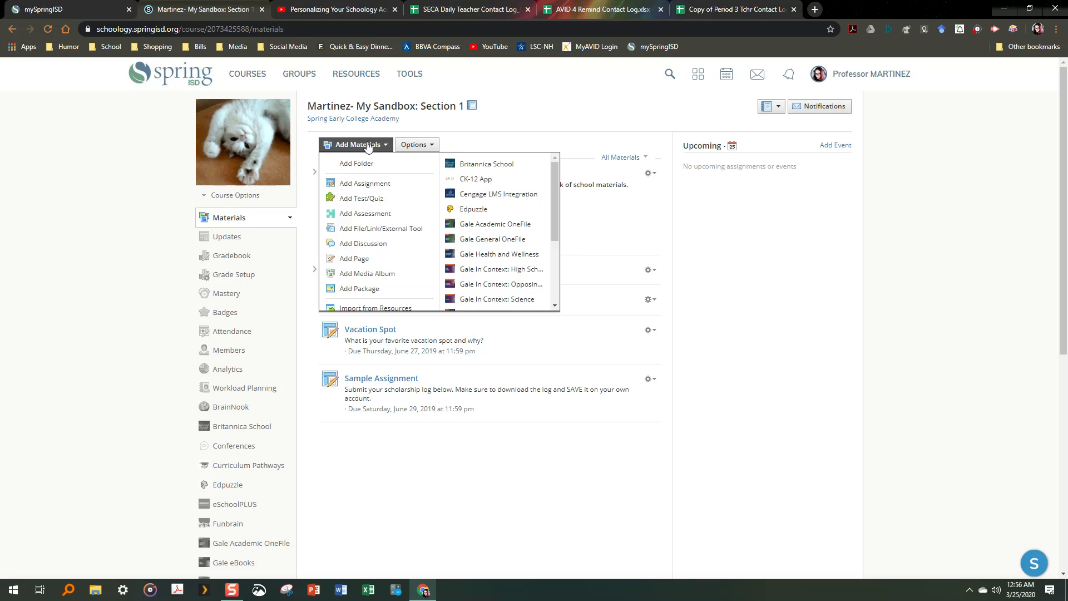
left_click(359, 160)
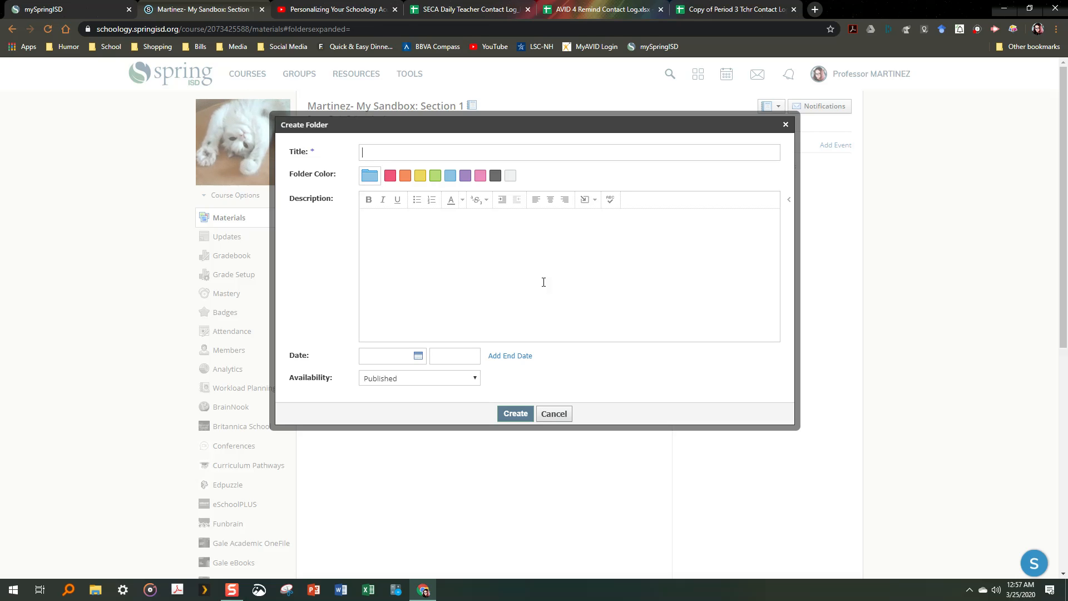
type("Lras")
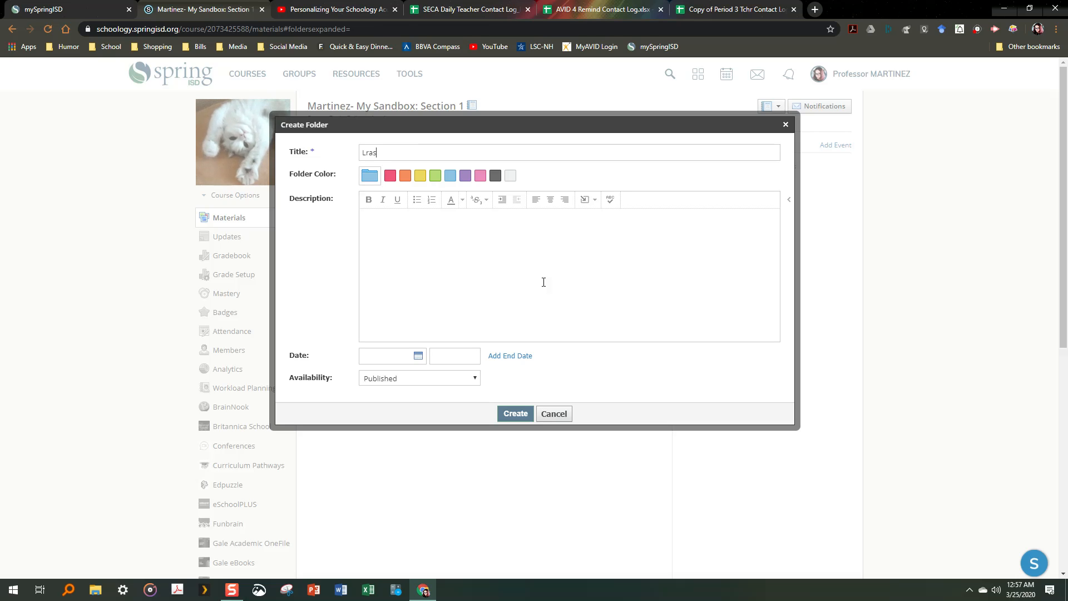
type("ear")
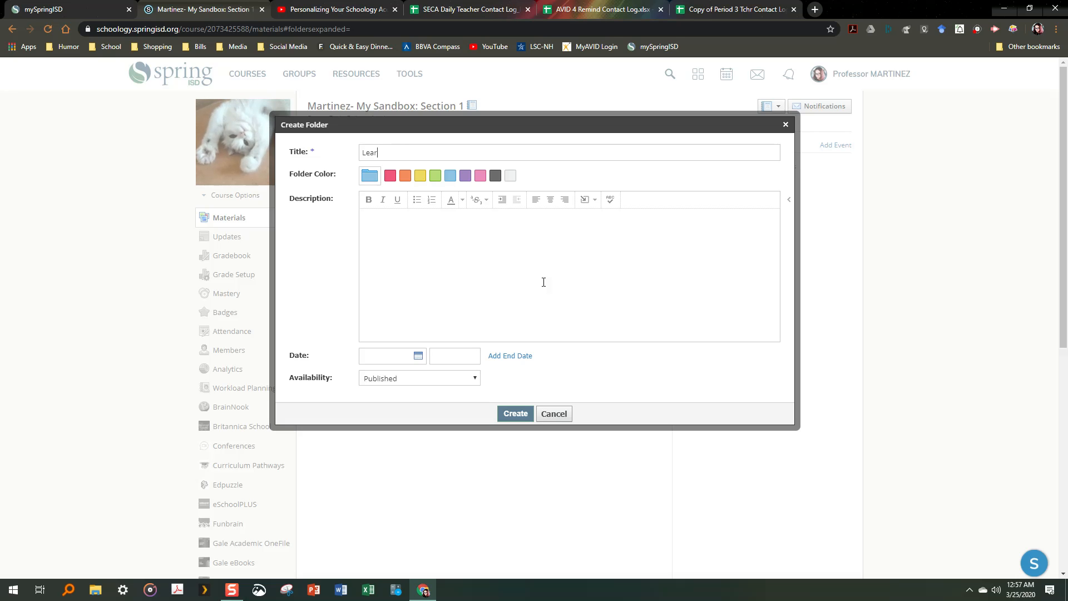
type("ning about ")
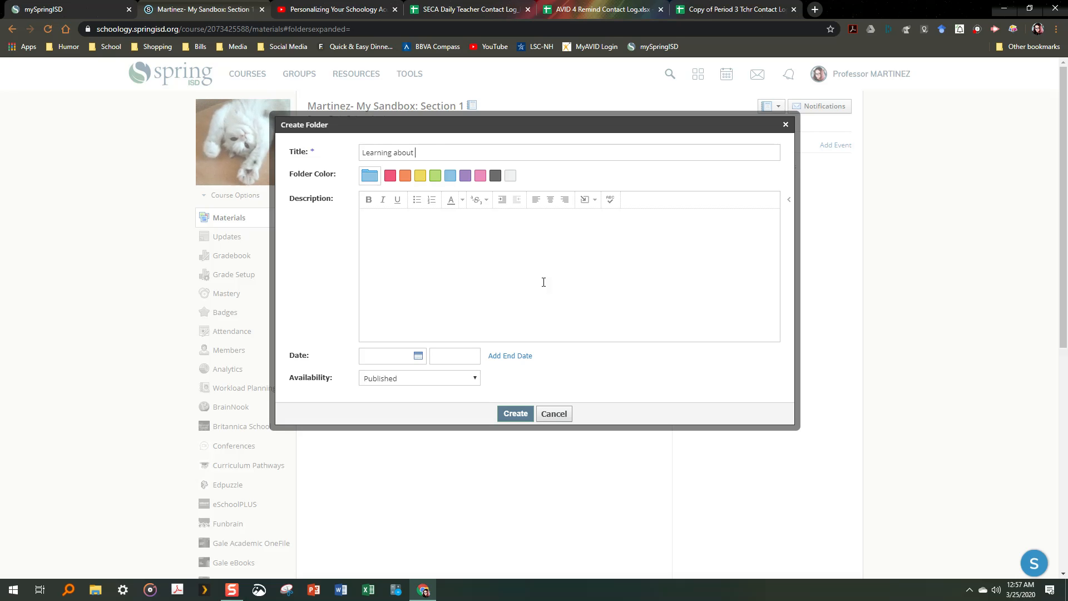
type("Schoology")
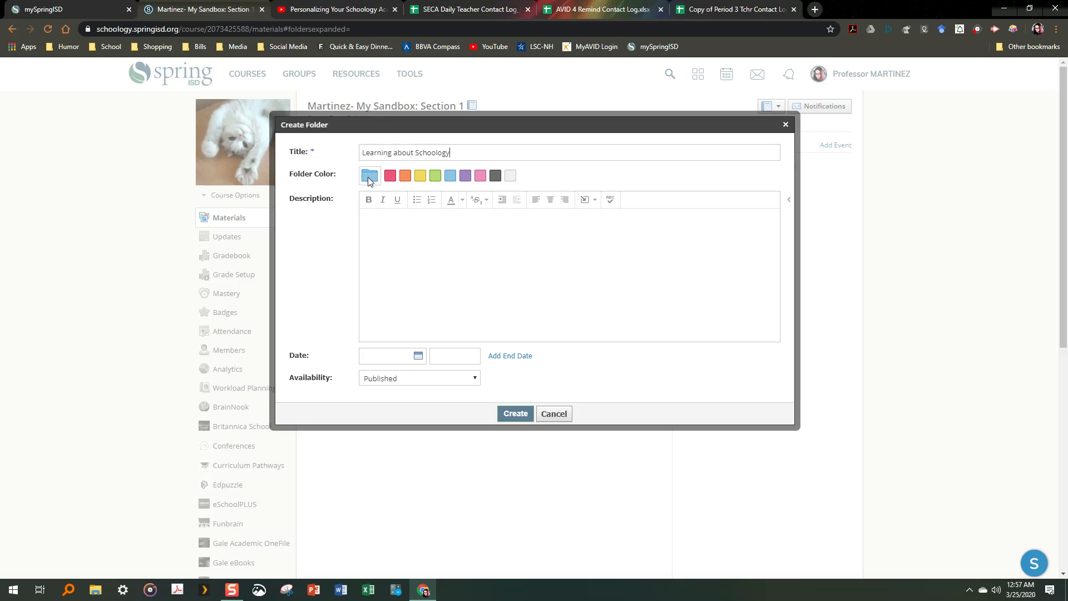
left_click(435, 177)
Step: Enter the folder description "This folder contains resources to personalize Schoology."
left_click(422, 226)
type("This")
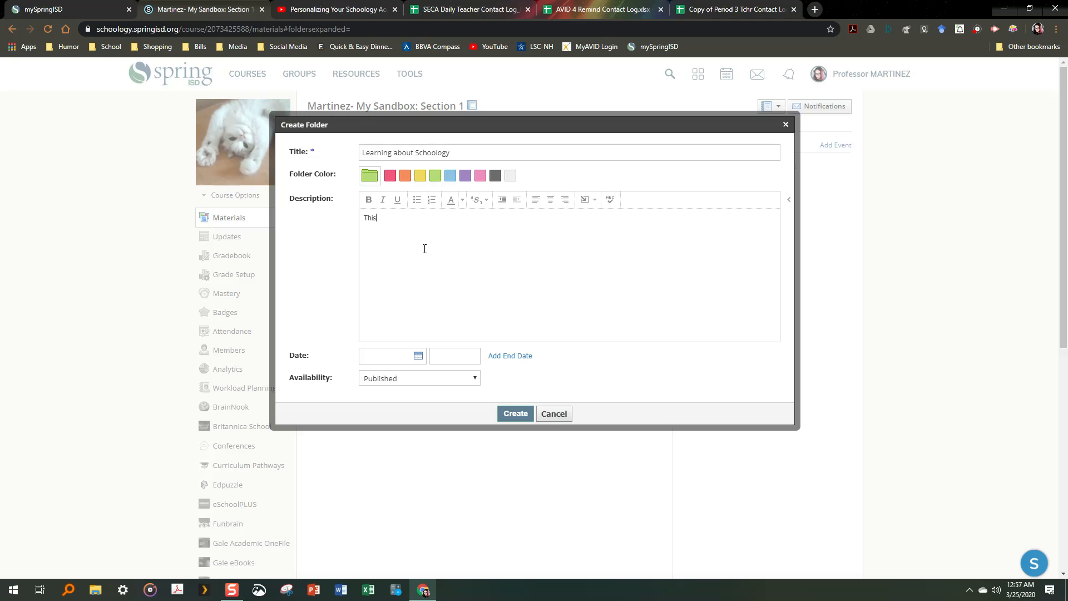
type(" folder conta")
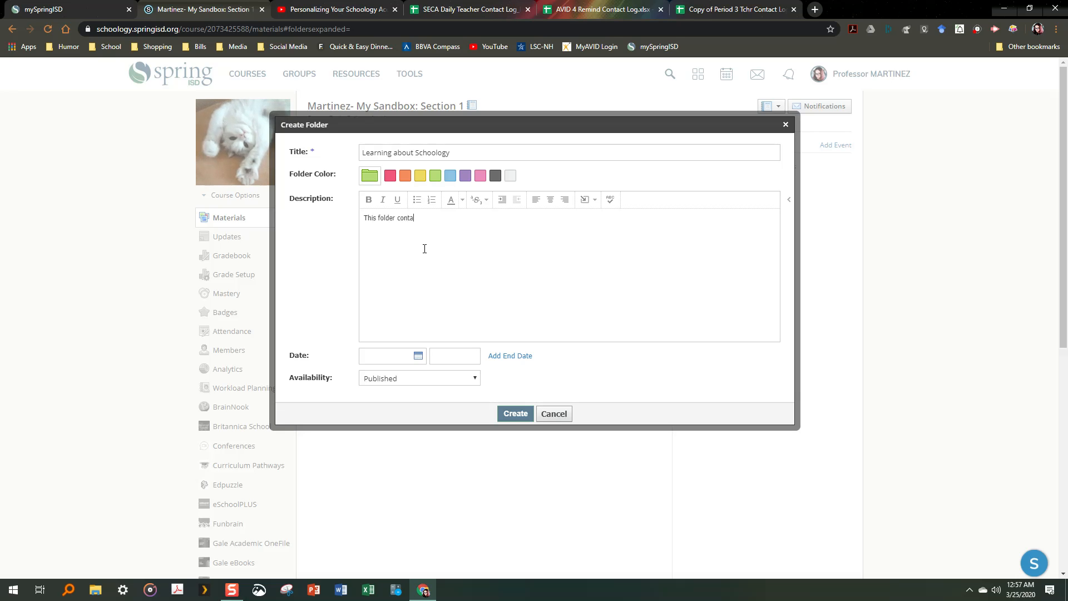
type("ins resources")
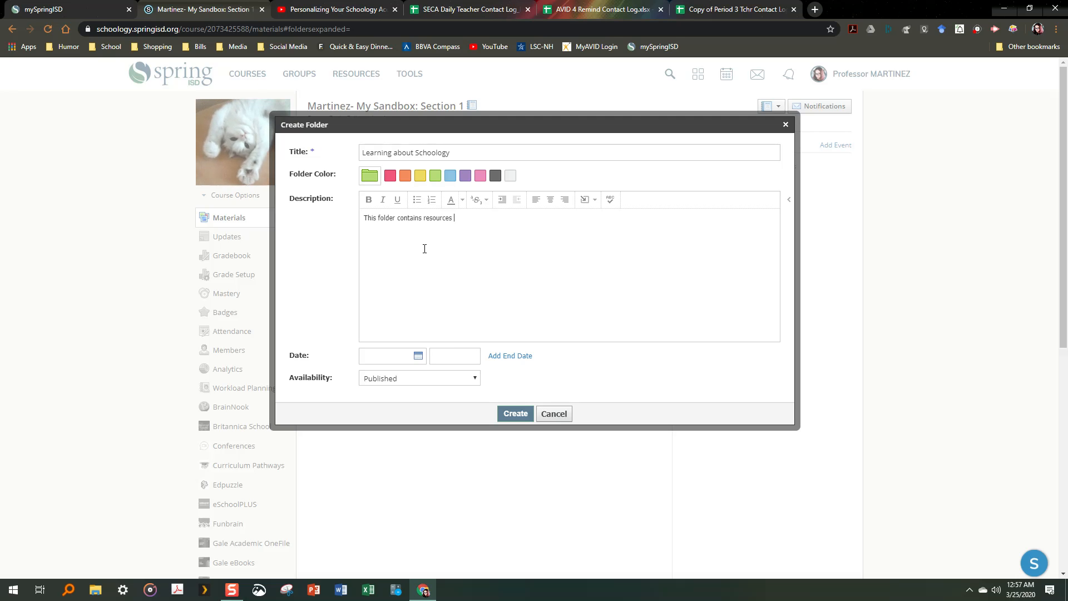
type(" to perso")
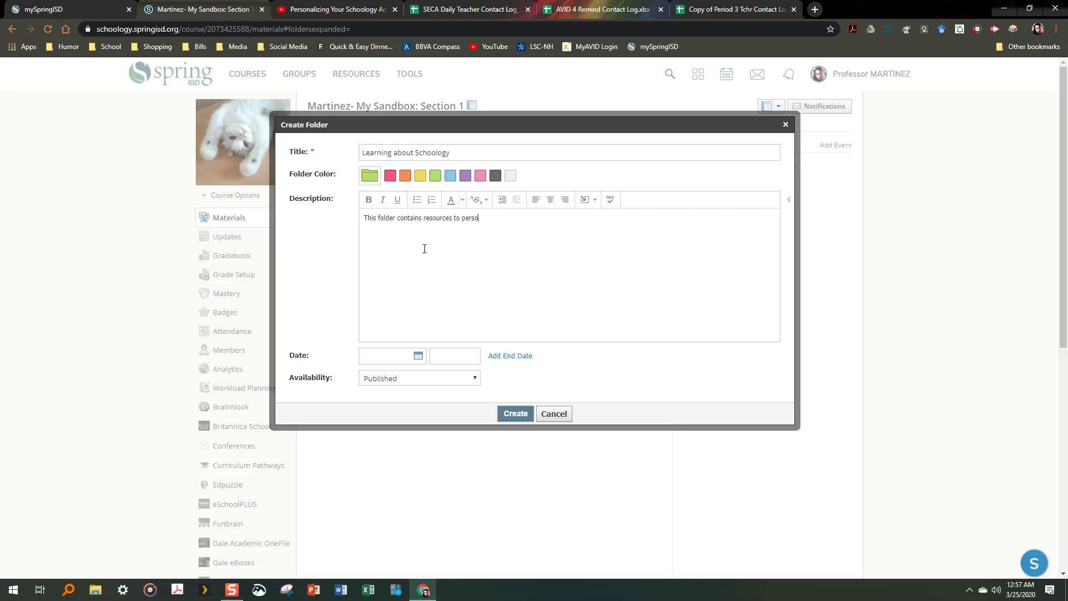
type("nalize Schoolo")
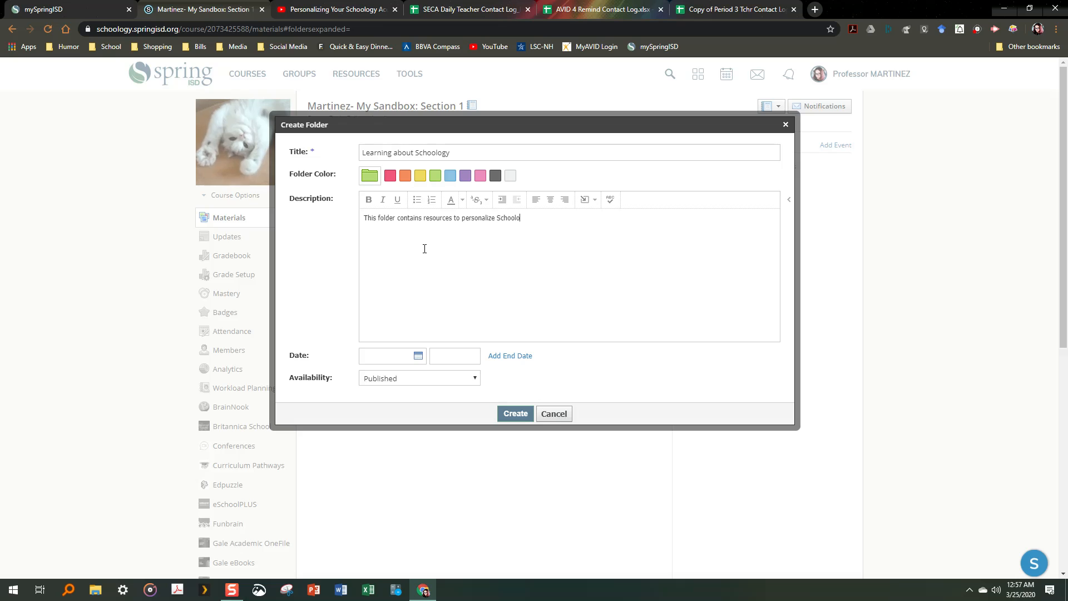
type("hyy.")
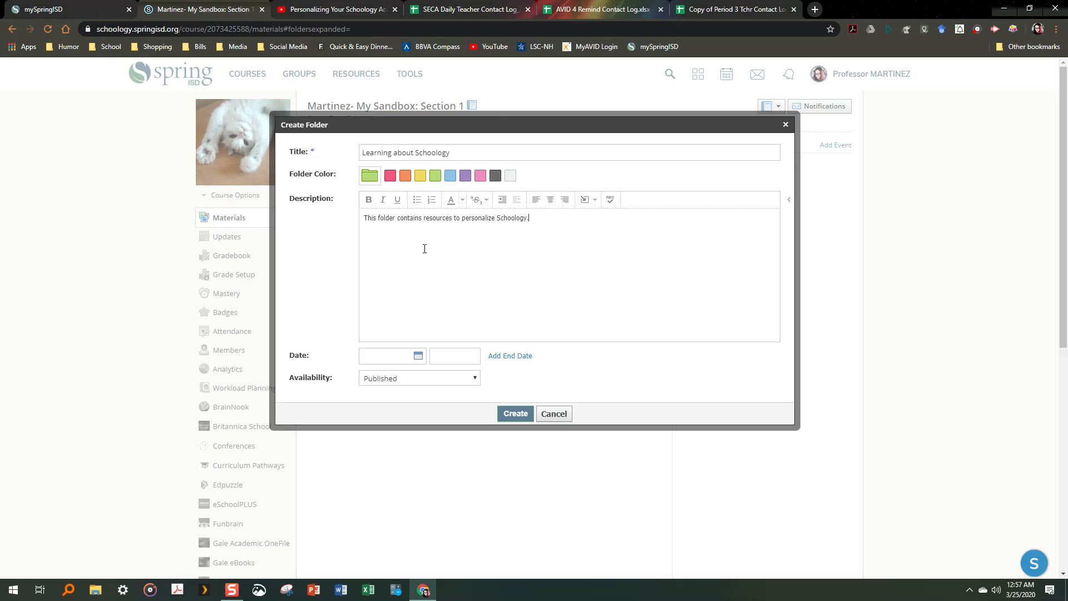
Step: Format the whole description sentence as bold purple text and create the folder
left_click_drag(530, 218, 358, 221)
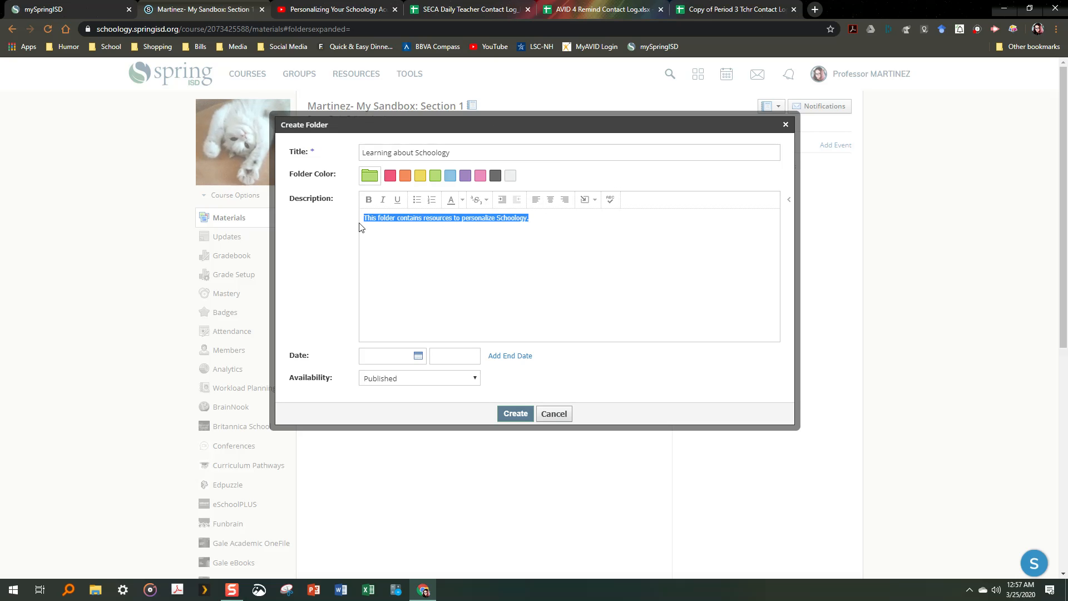
left_click(368, 201)
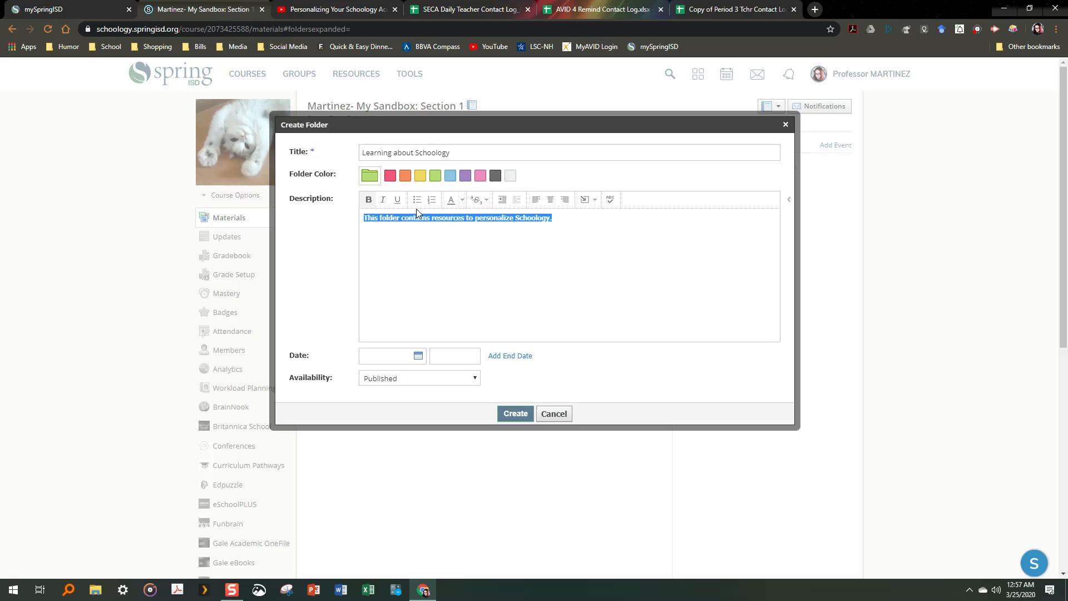
left_click(452, 201)
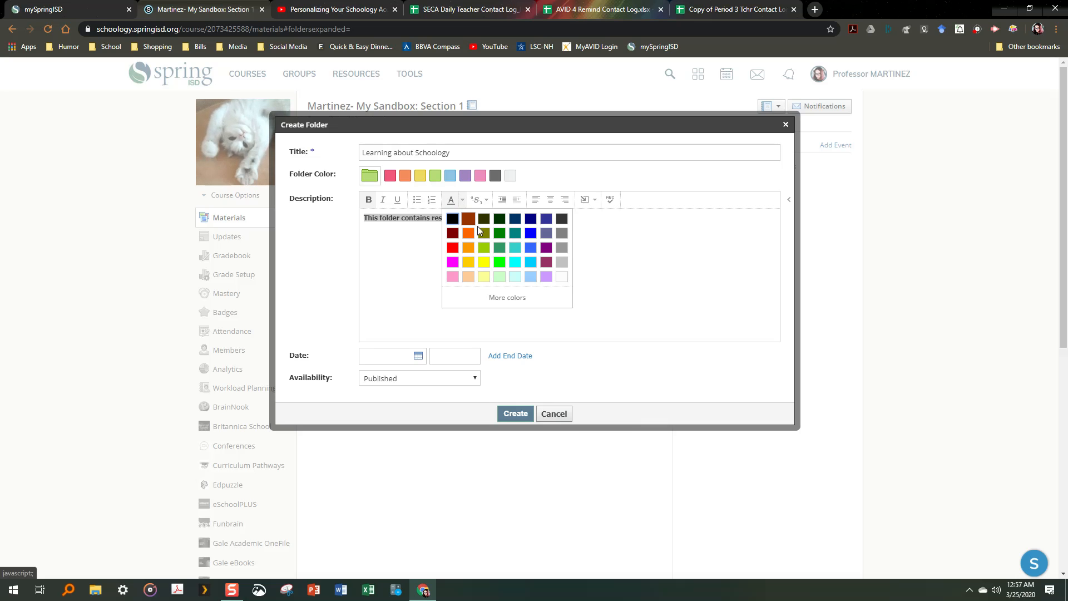
left_click(547, 263)
left_click(588, 253)
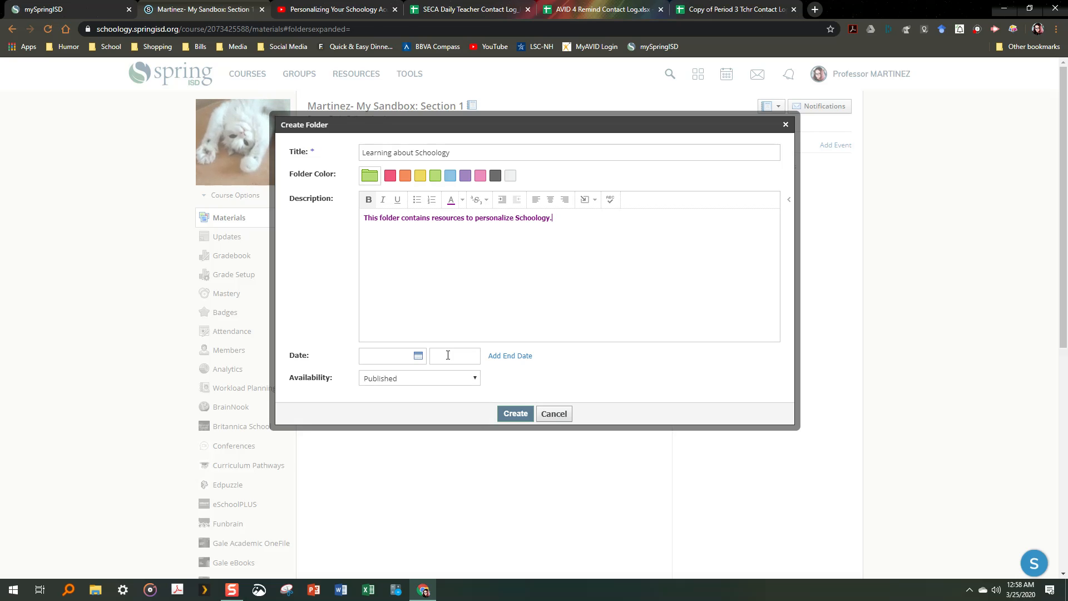
left_click(515, 414)
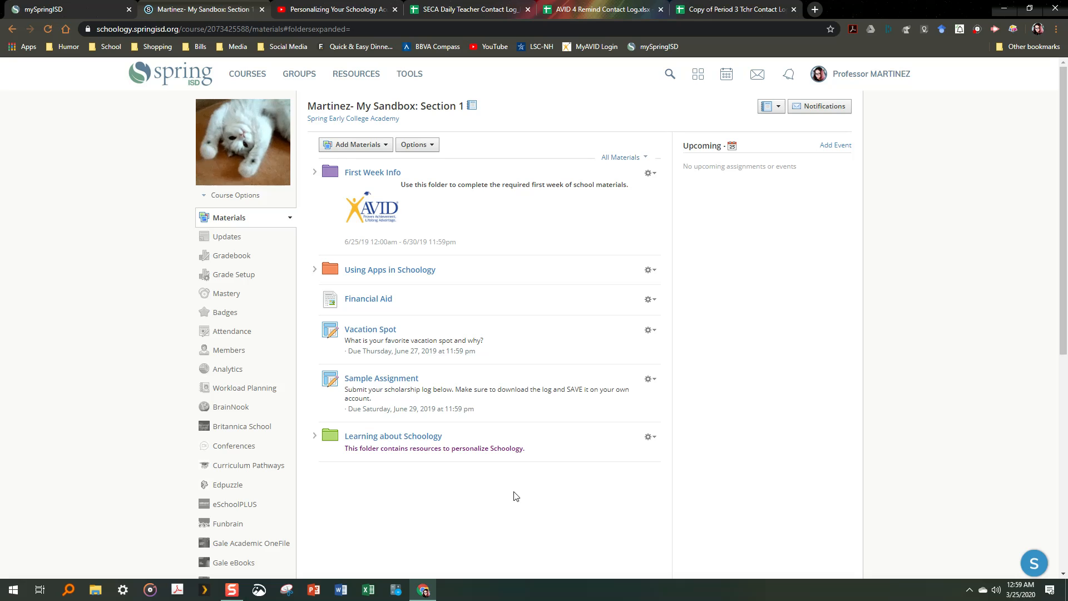
Step: Edit the Learning about Schoology folder and insert an uploaded chalkboard illustration from the computer below its description text
left_click(656, 444)
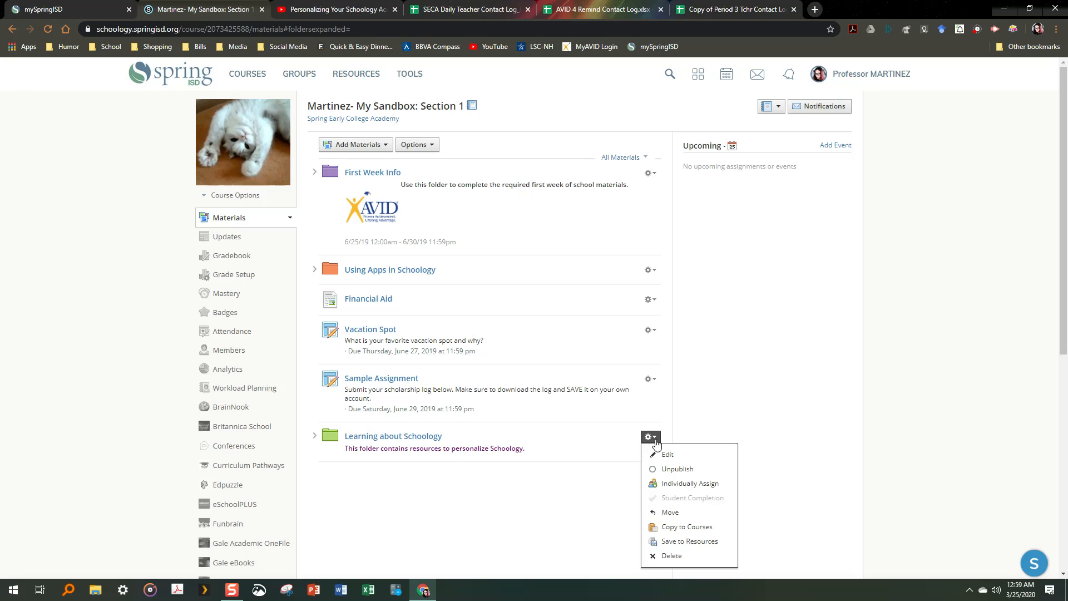
left_click(662, 456)
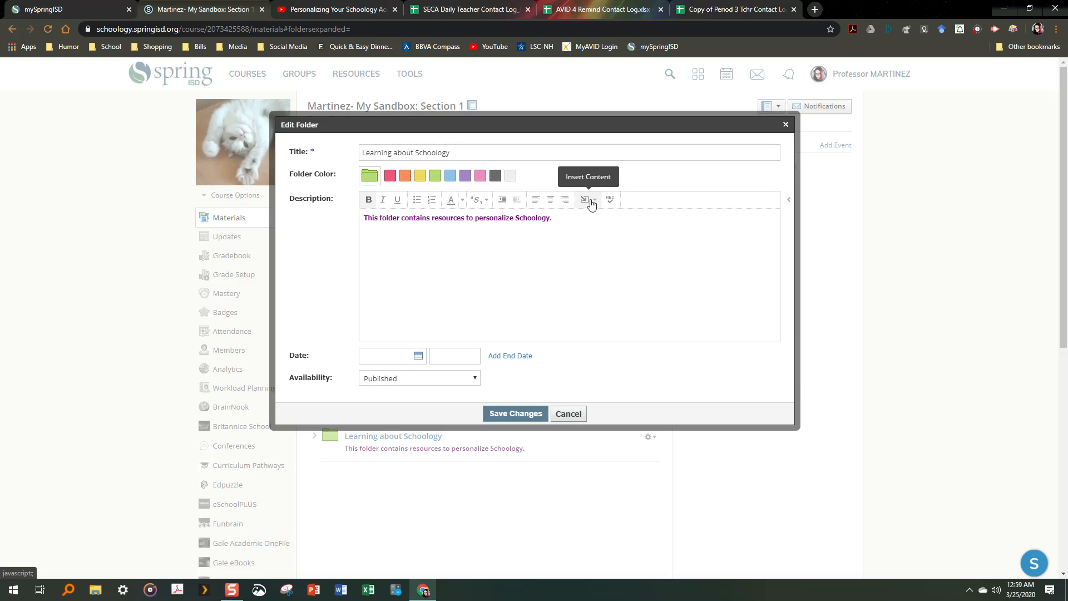
left_click(590, 201)
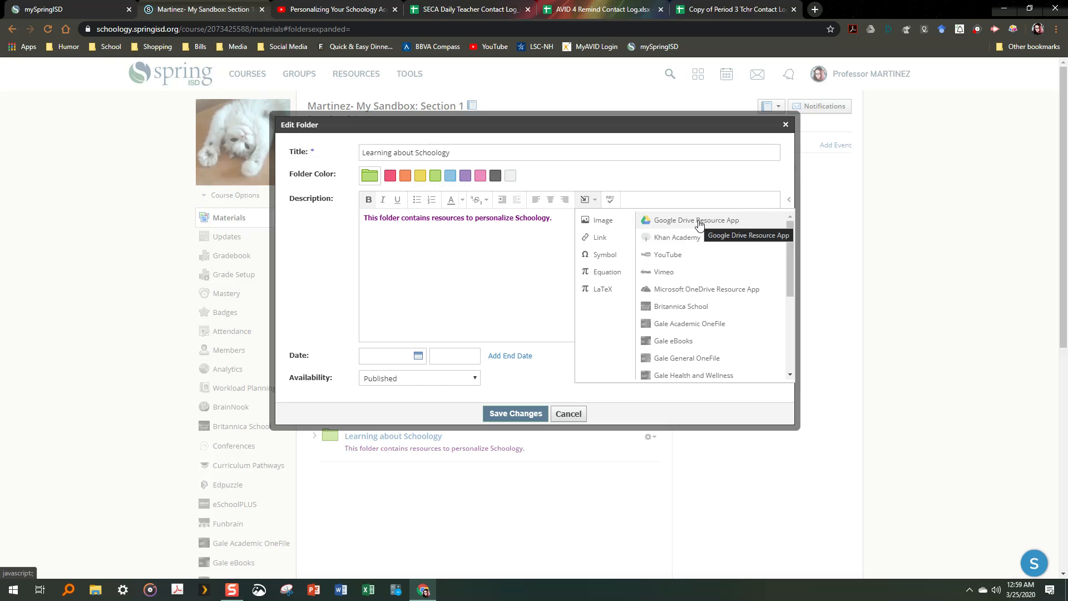
left_click(600, 222)
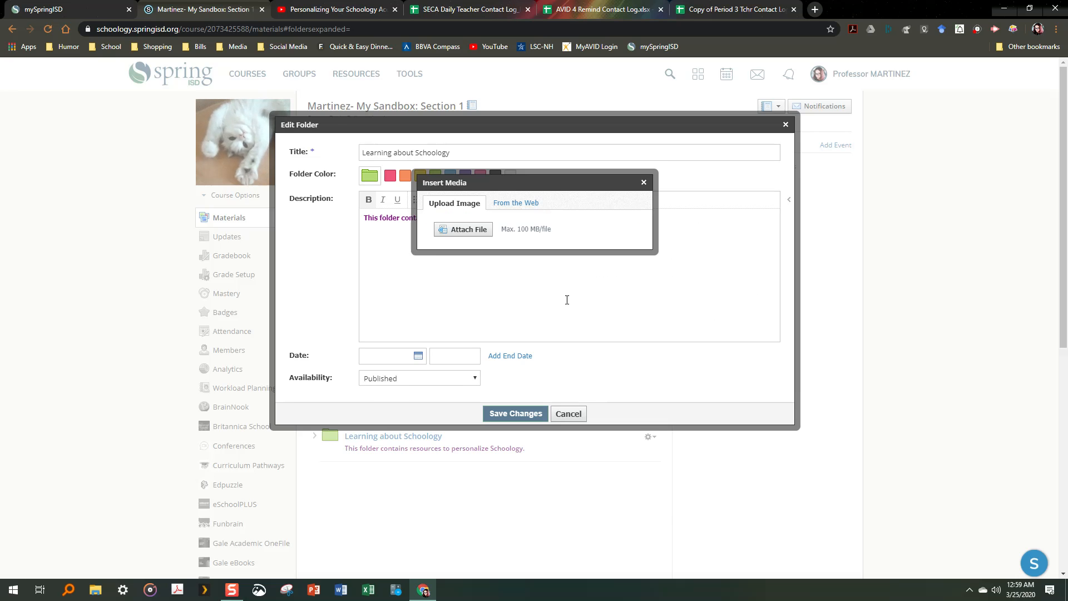
left_click(508, 207)
left_click(453, 203)
left_click(450, 230)
double_click(155, 231)
left_click(603, 273)
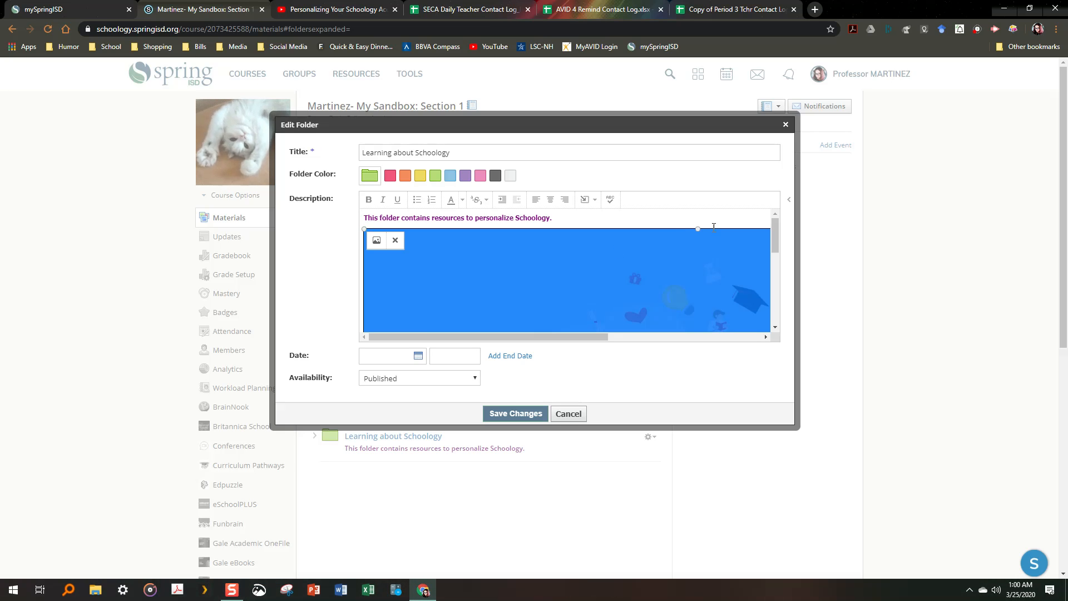
Step: Shrink the inserted chalkboard image to about a third of the description box's width and save the folder changes
left_click_drag(369, 233, 507, 304)
left_click_drag(364, 228, 452, 294)
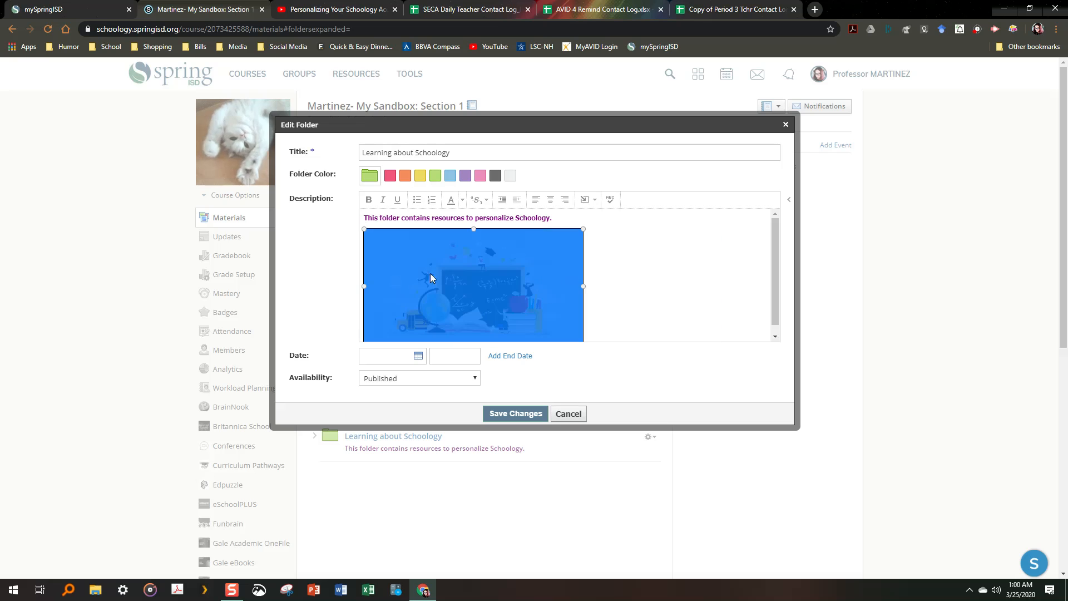
left_click_drag(365, 227, 411, 274)
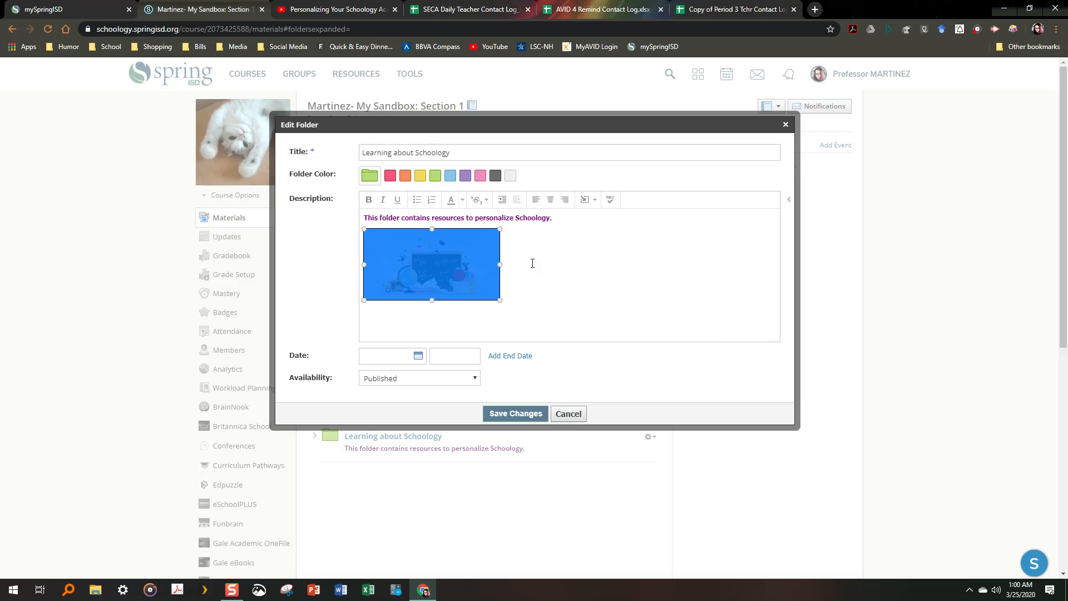
left_click(525, 260)
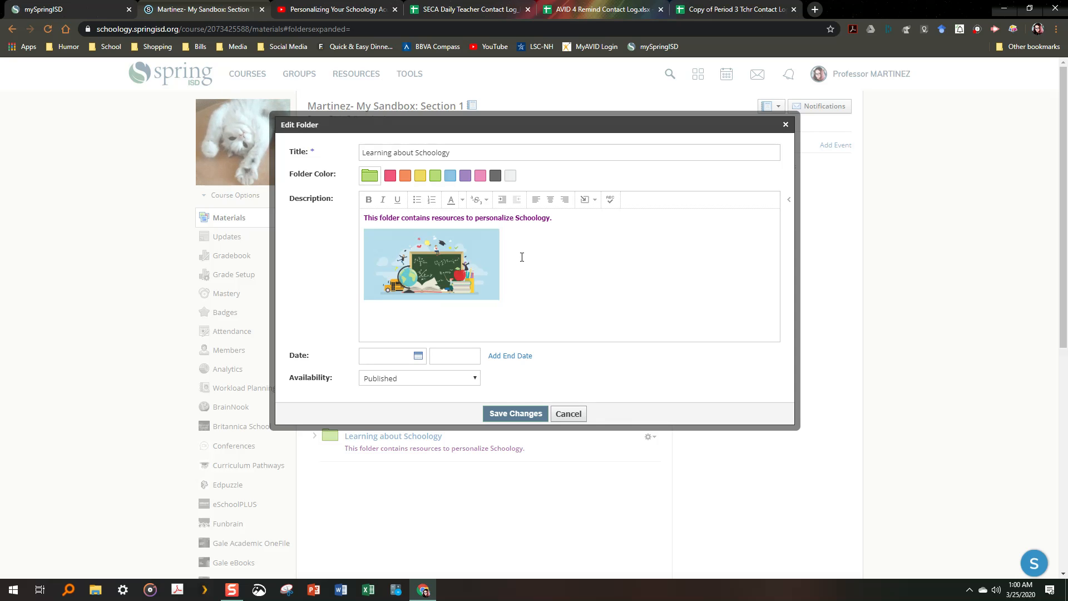
left_click(516, 414)
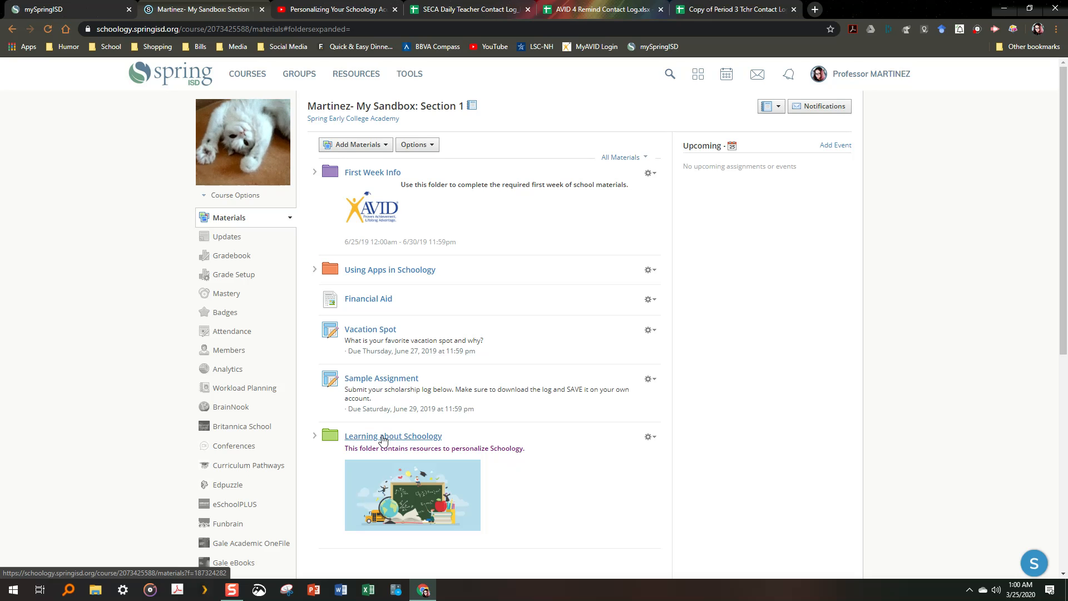
Step: Move the Learning about Schoology folder above First Week Info in the materials list and collapse the First Week Info folder
left_click_drag(382, 439, 439, 175)
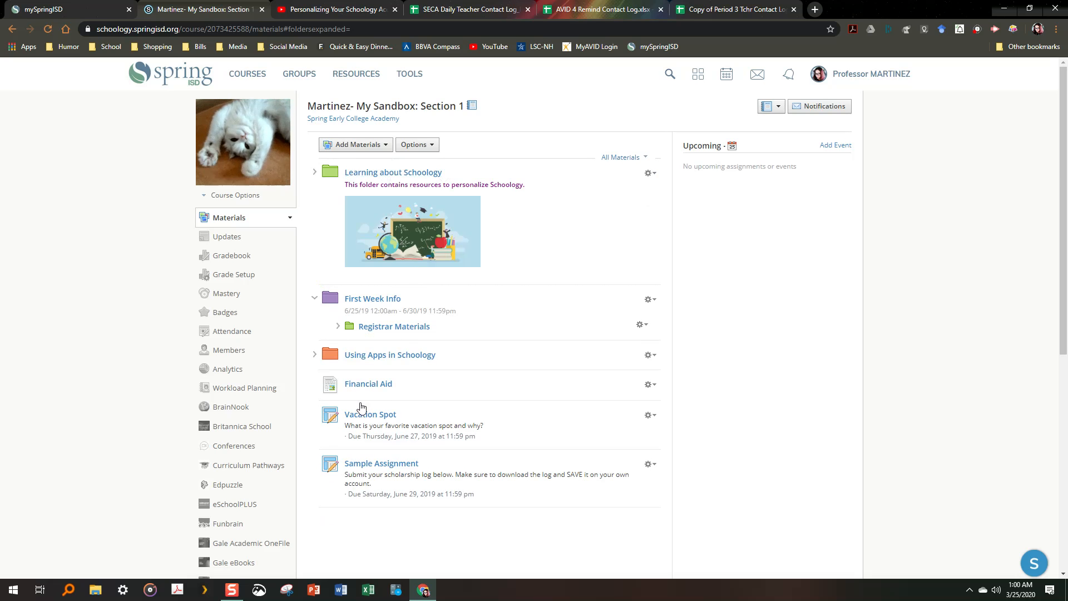
left_click(315, 299)
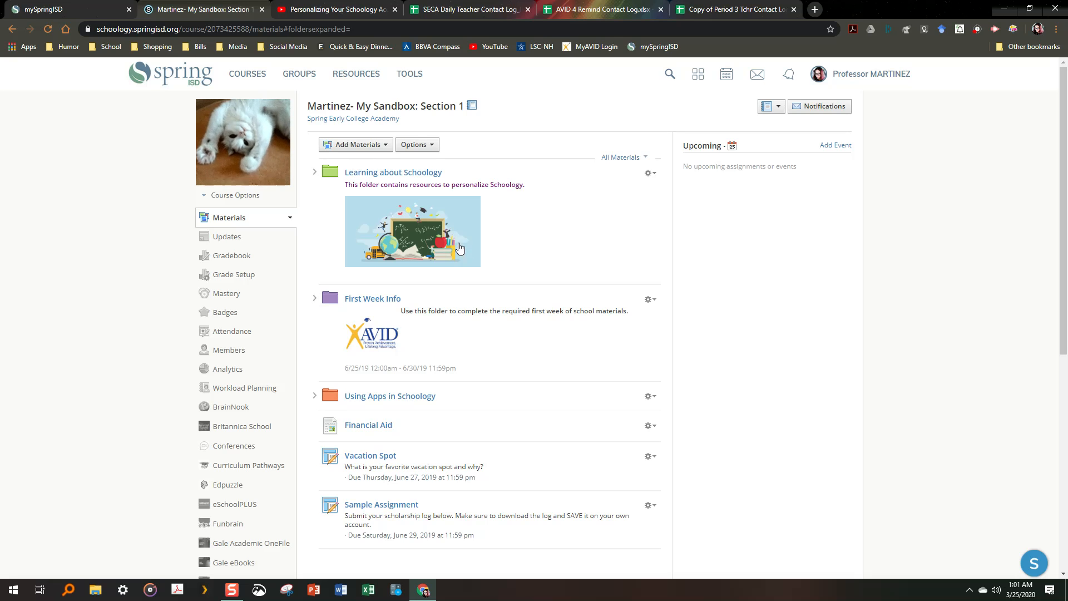
Step: Import the Google Drive document "Copy of Creating videos" as a file into the Learning about Schoology folder
left_click(371, 174)
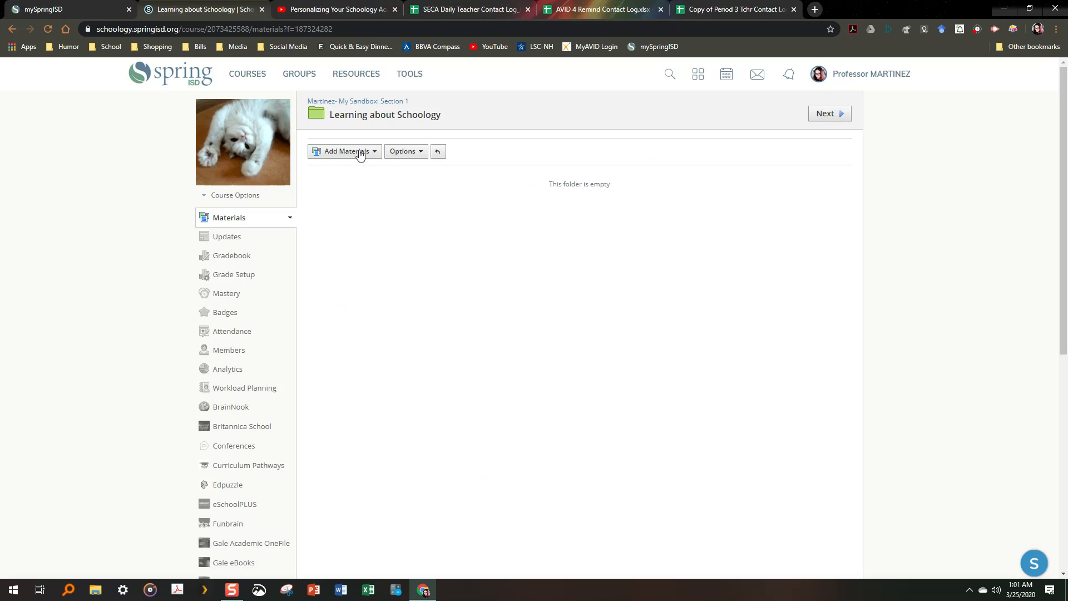
left_click(360, 154)
scroll(367, 215, "down", 2)
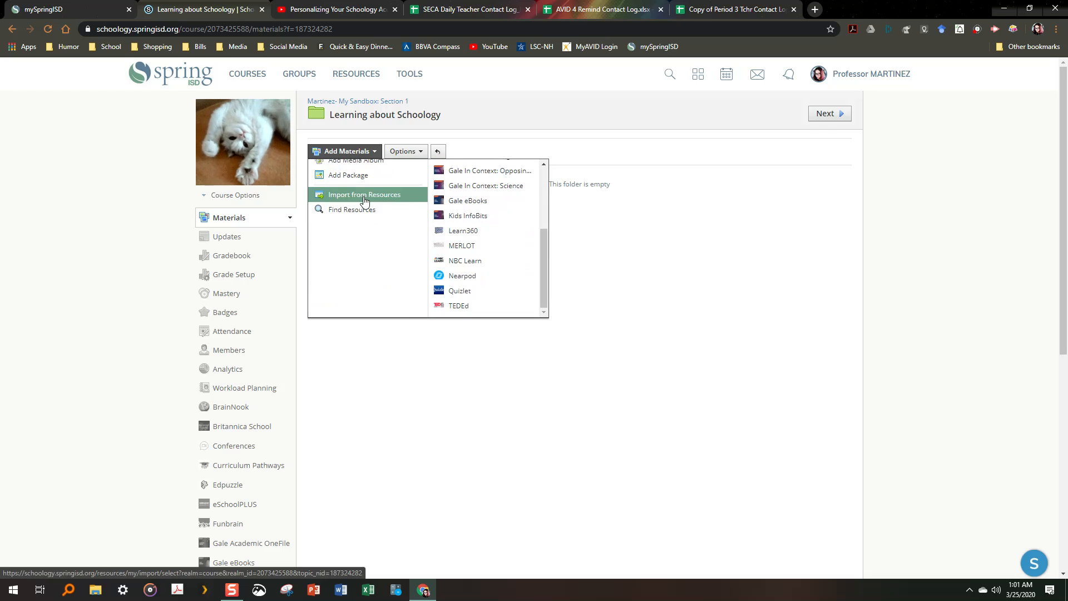
left_click(365, 197)
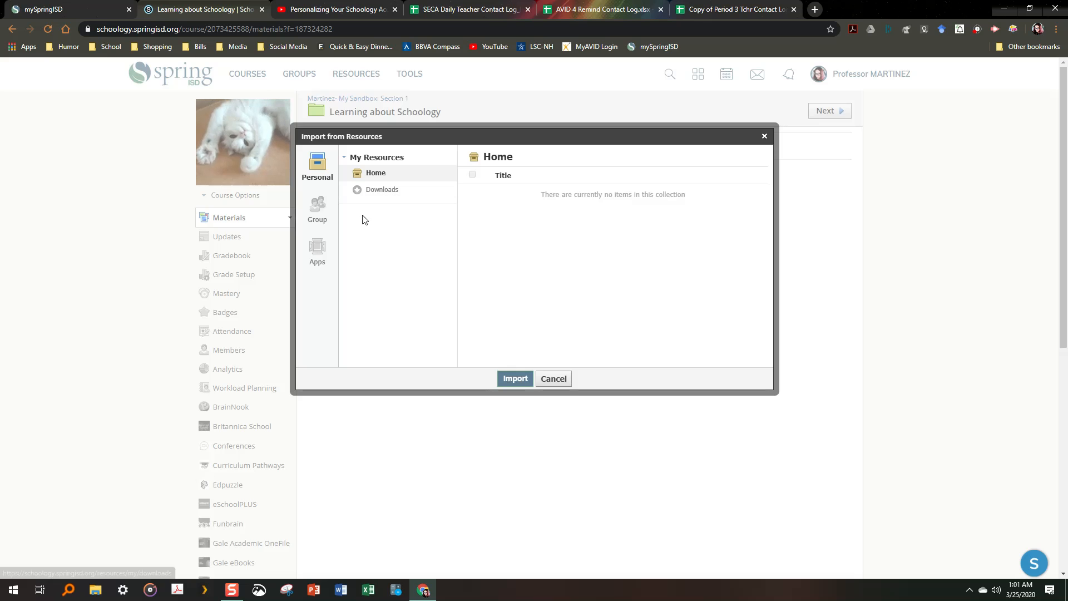
left_click(317, 253)
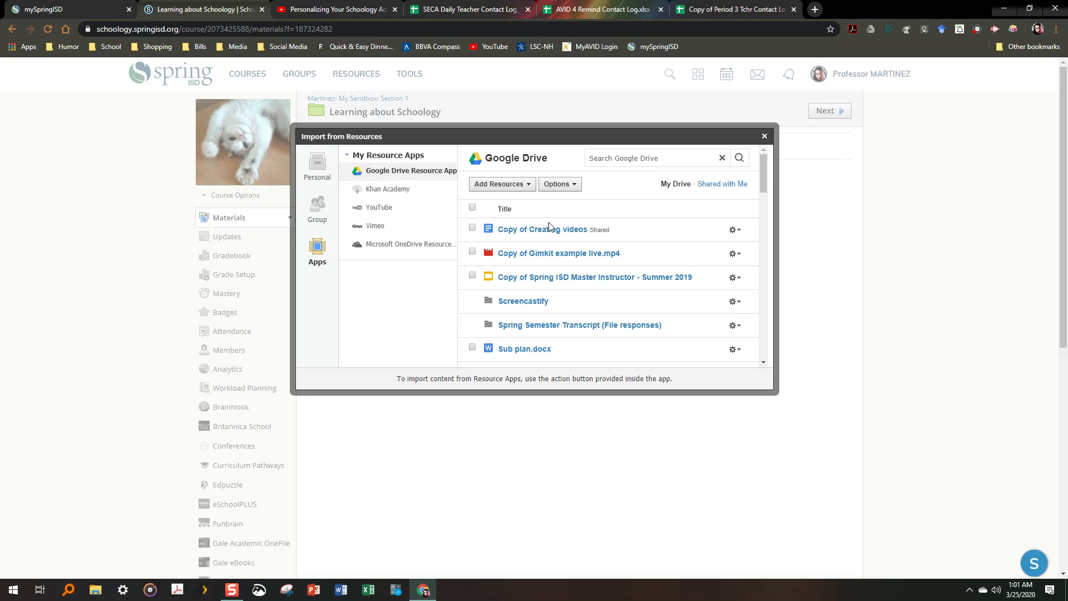
left_click(473, 229)
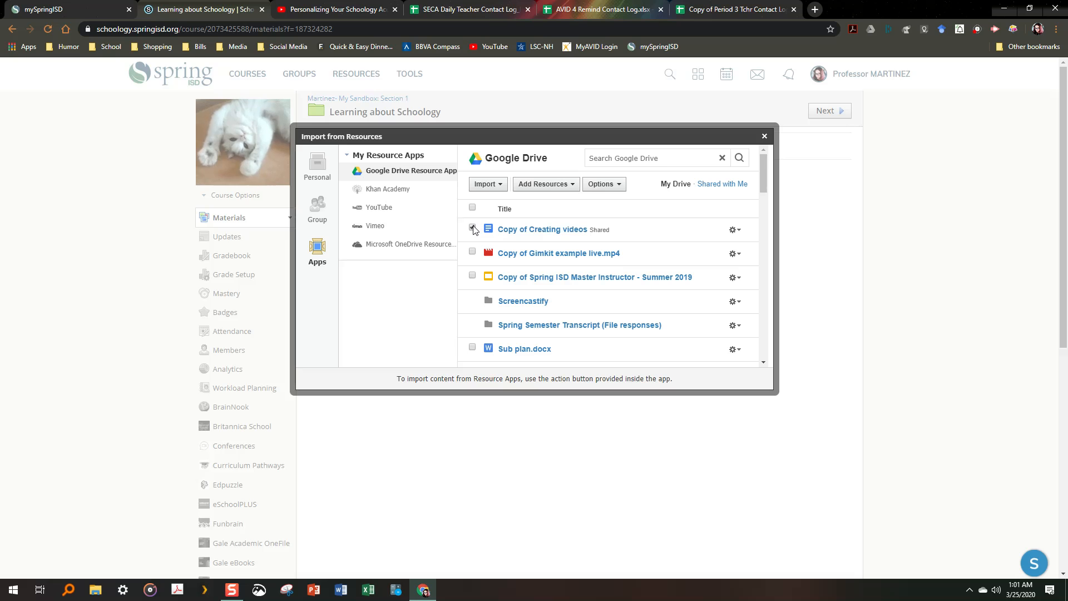
left_click(499, 188)
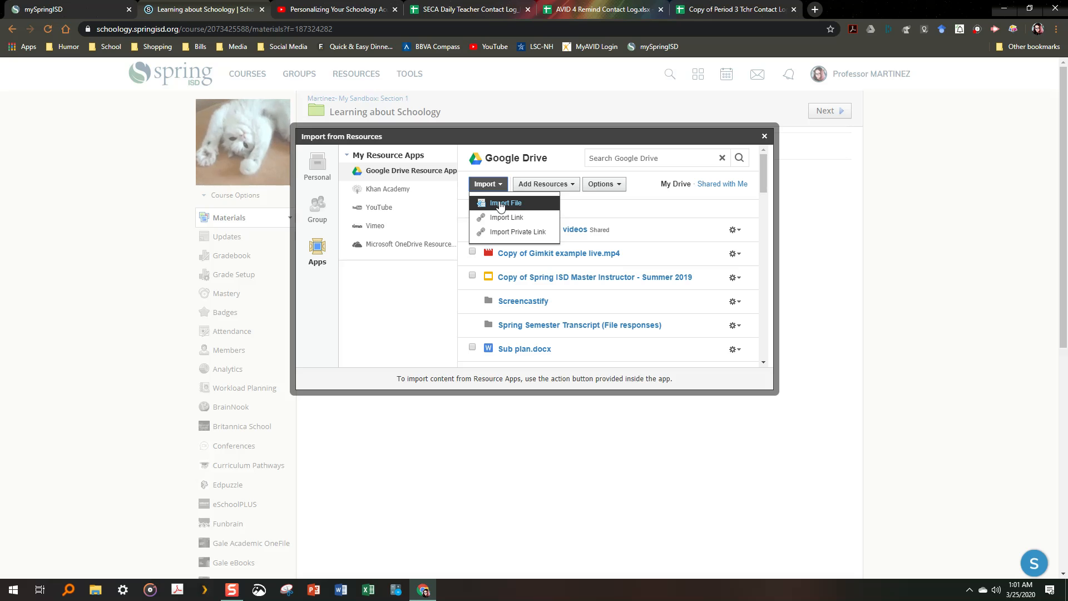
left_click(499, 203)
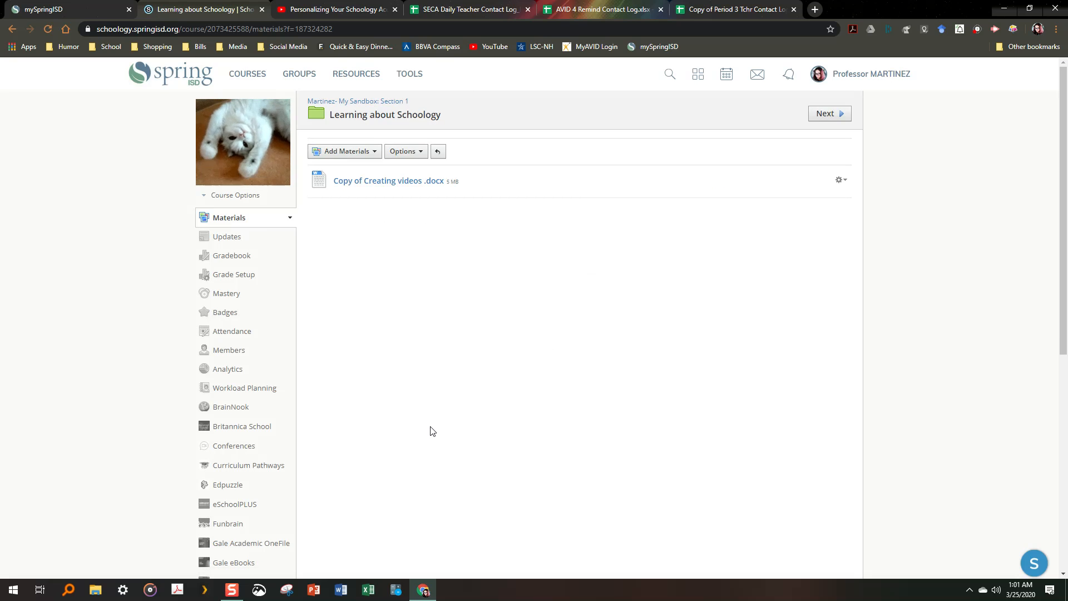
Step: Start a new link above the document in the Learning about Schoology folder, using the URL of the YouTube video Personalizing Your Schoology Account
left_click(438, 152)
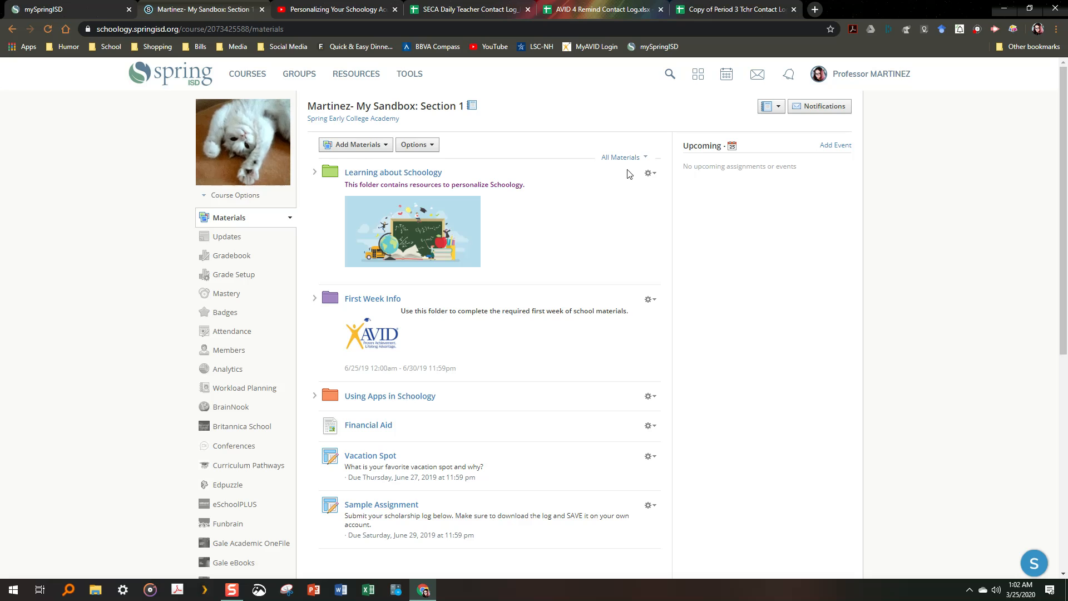
left_click(315, 174)
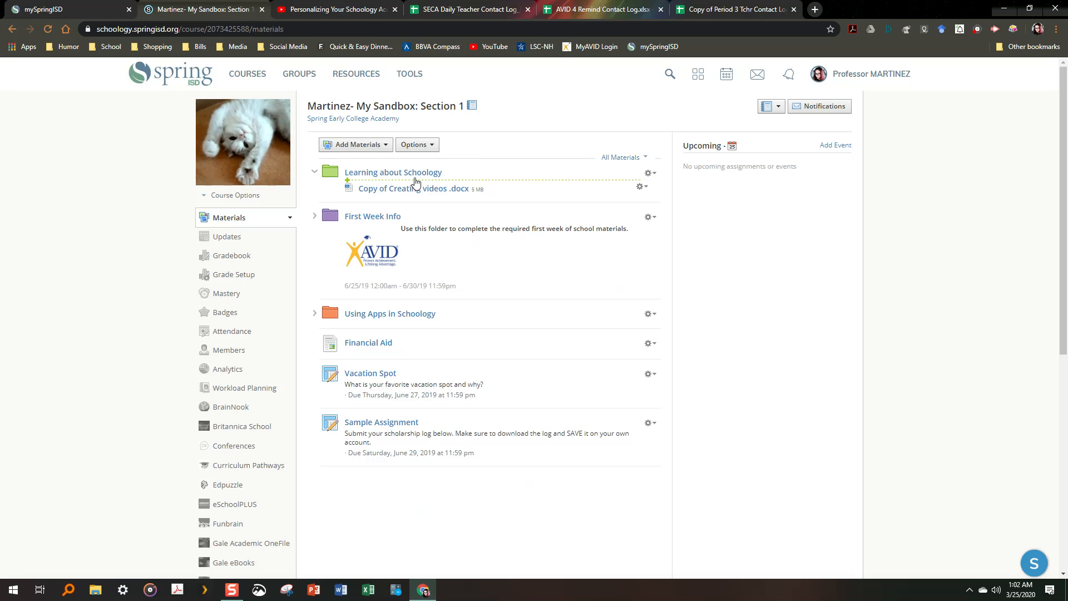
left_click(493, 183)
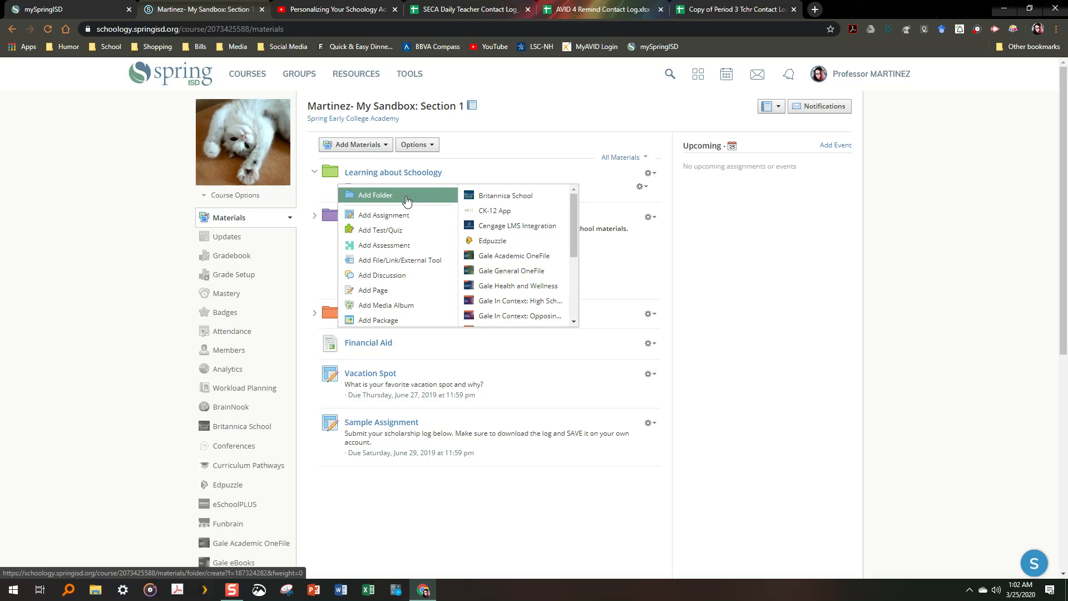
left_click(420, 261)
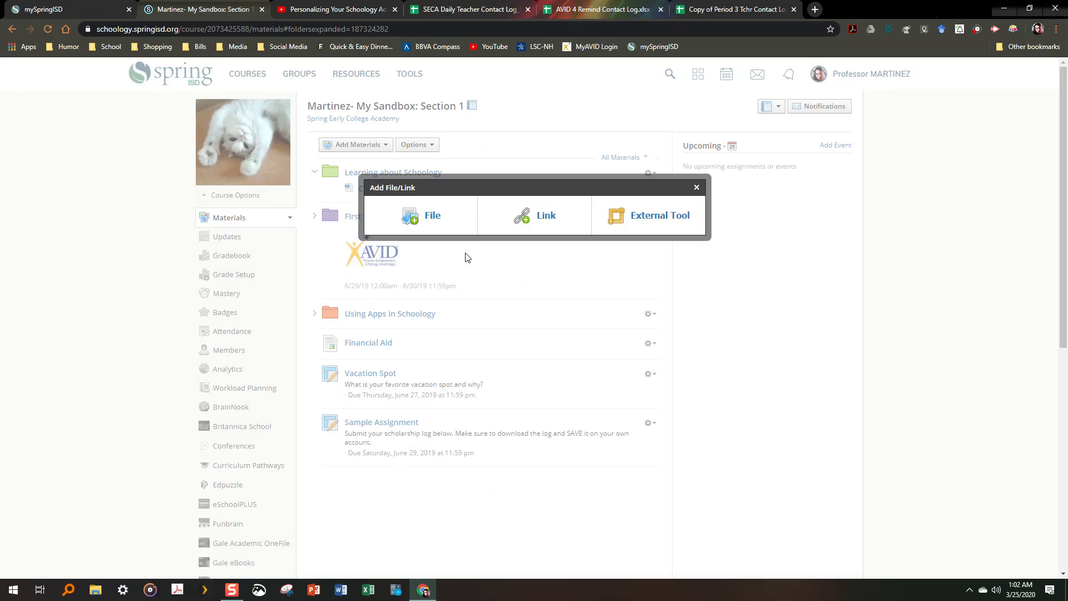
left_click(538, 215)
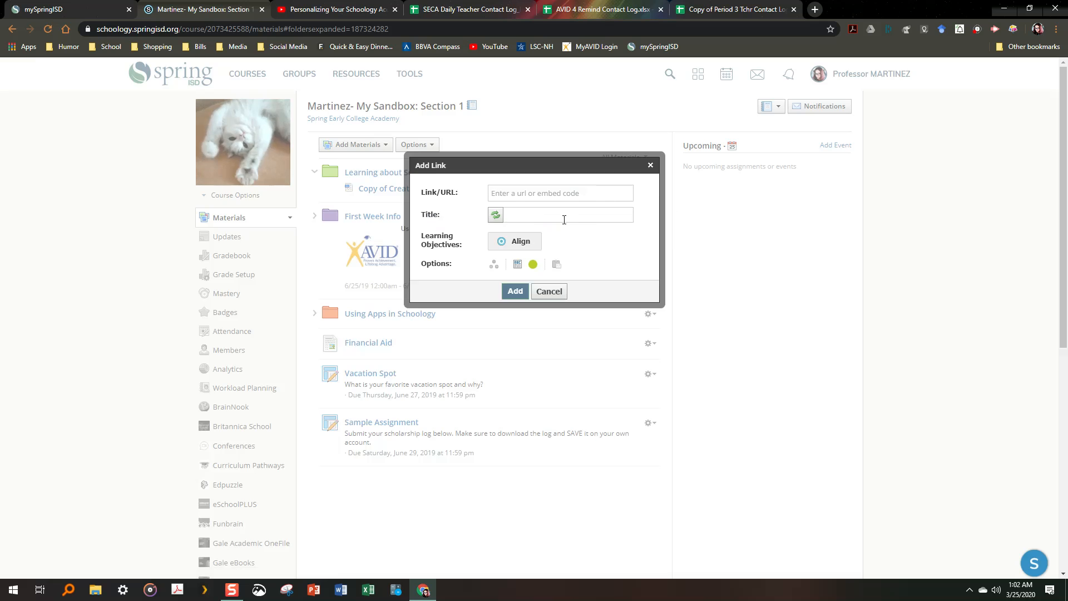
left_click(283, 7)
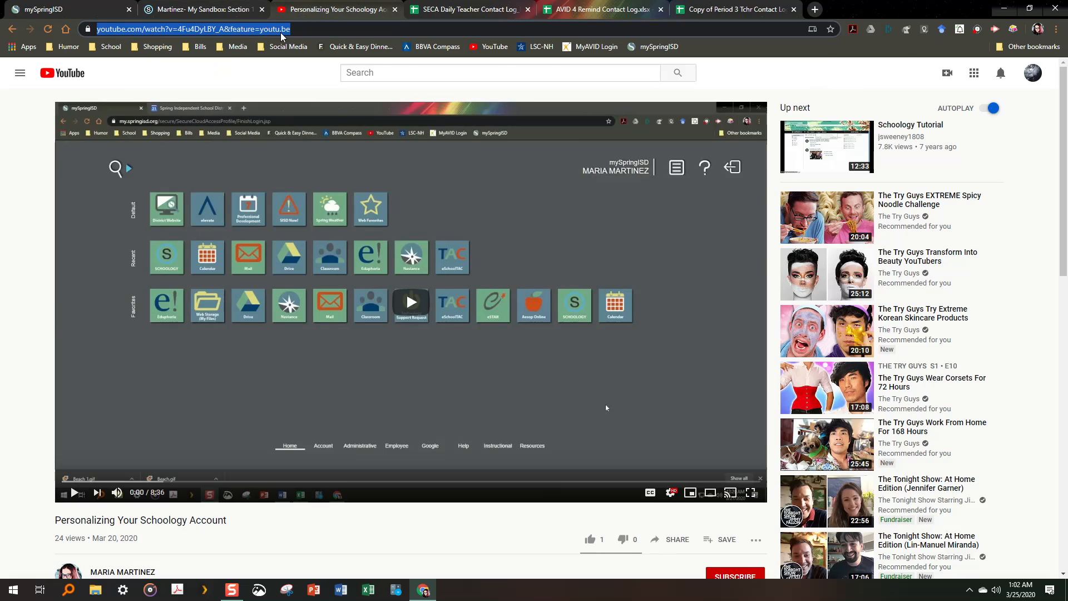
left_click(216, 16)
left_click(539, 192)
key("ctrl+v")
Step: Title the link Personalizing Schoology, set it to display in a new window, and add it to the folder
left_click(538, 222)
type("Personalizing Schoology")
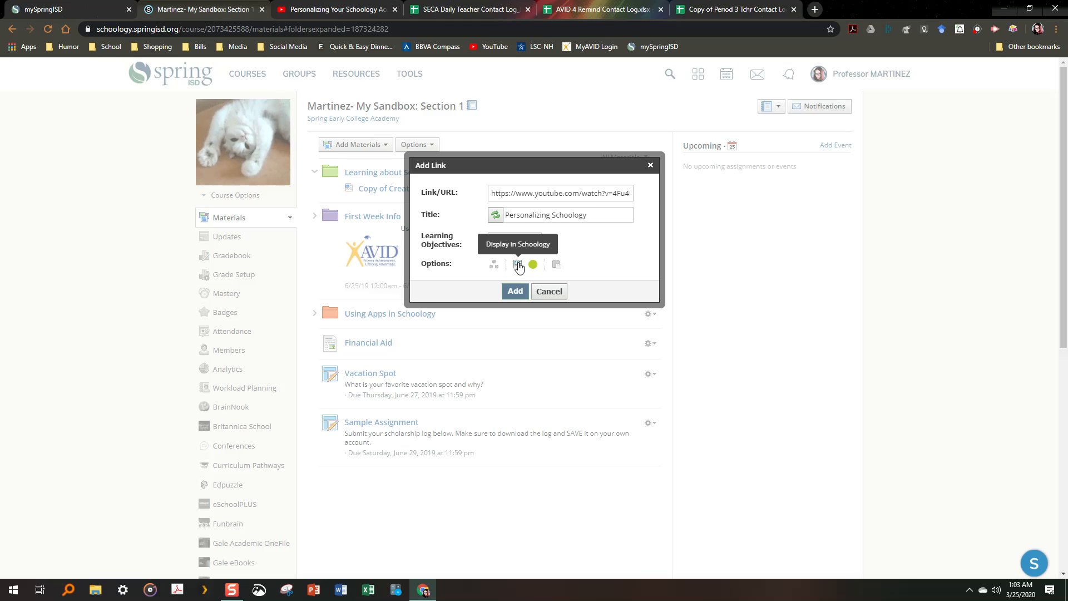
left_click(518, 266)
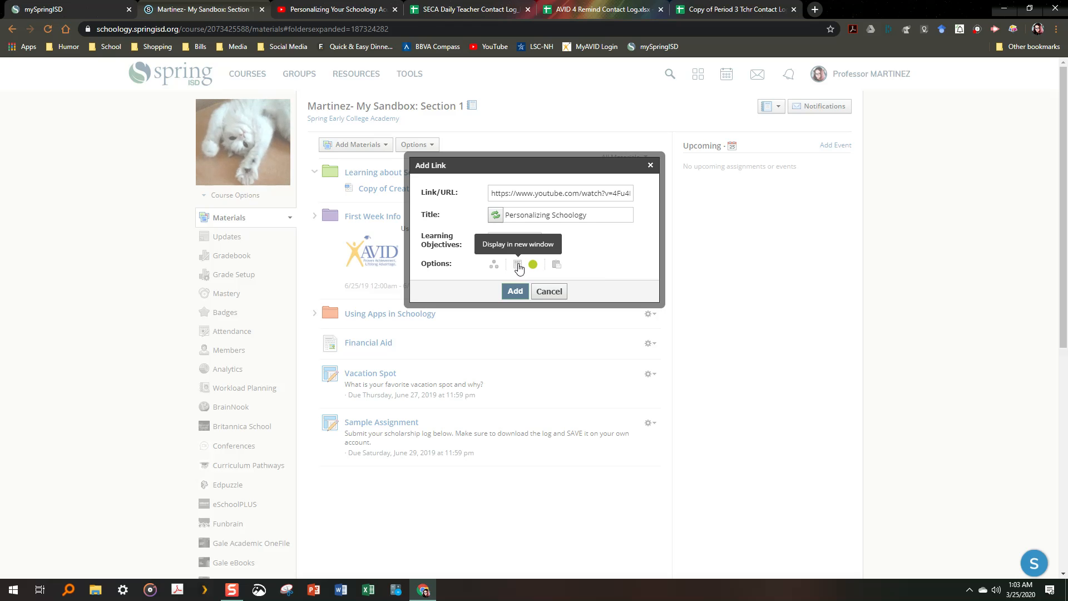
left_click(515, 292)
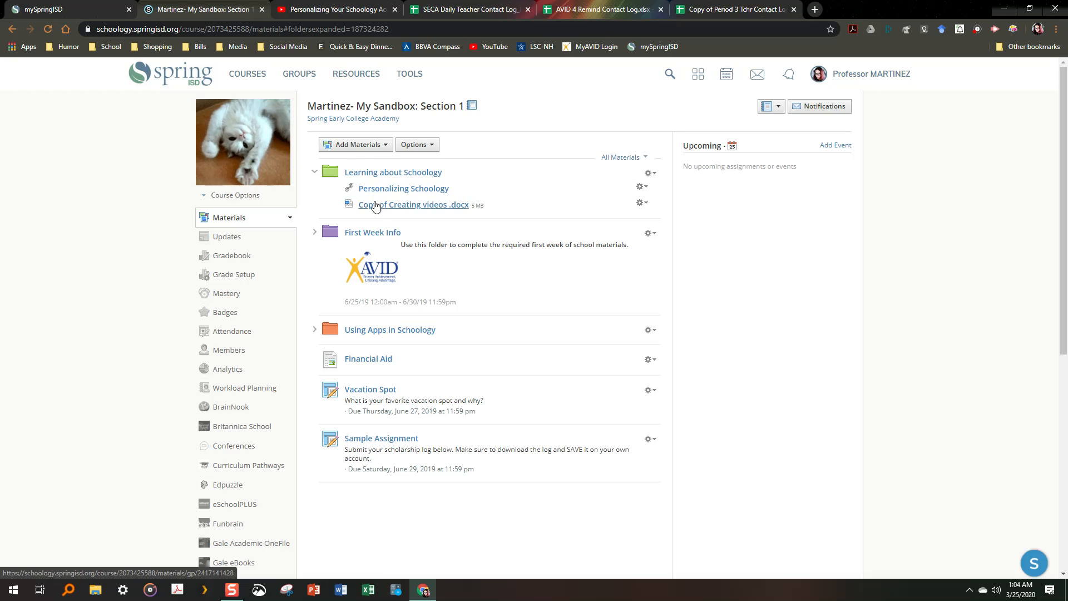
Step: Copy the Learning about Schoology folder with its contents to the AVID IV: Section 60-Club course
left_click(314, 177)
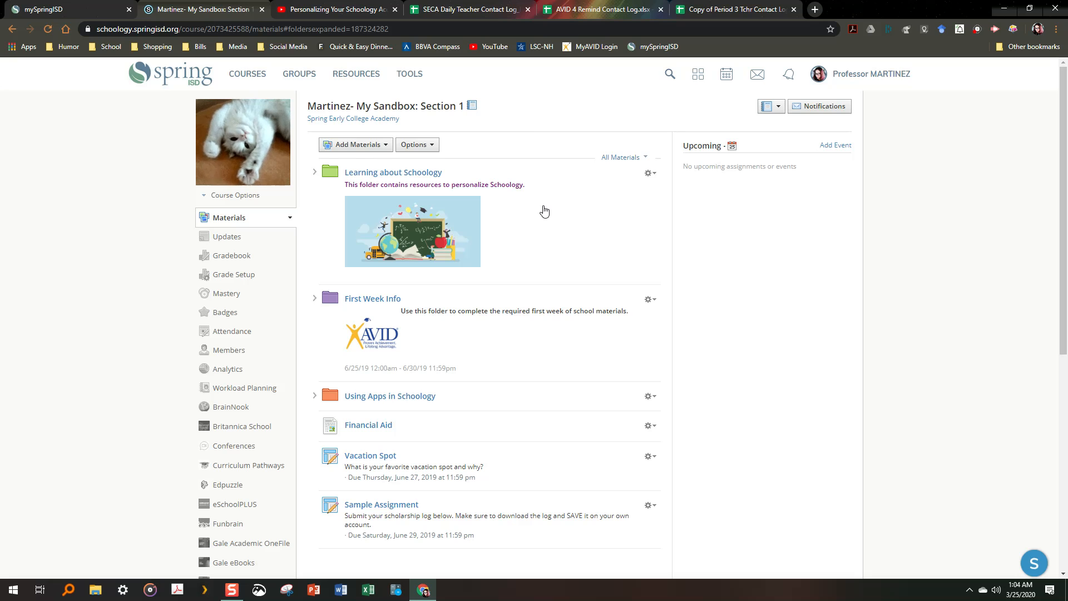
left_click(653, 174)
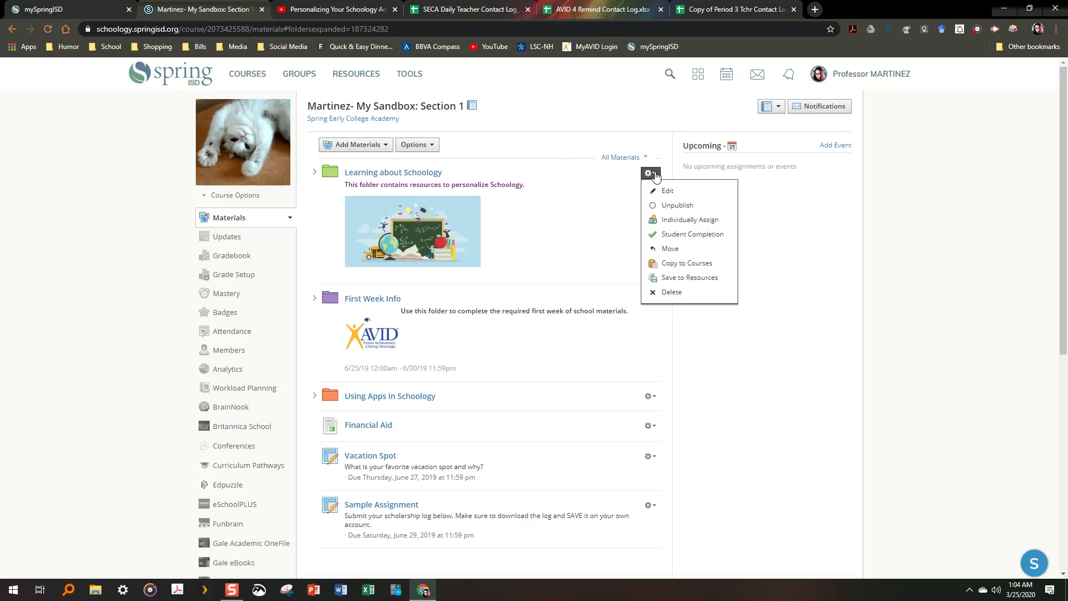
left_click(675, 265)
scroll(537, 252, "down", 3)
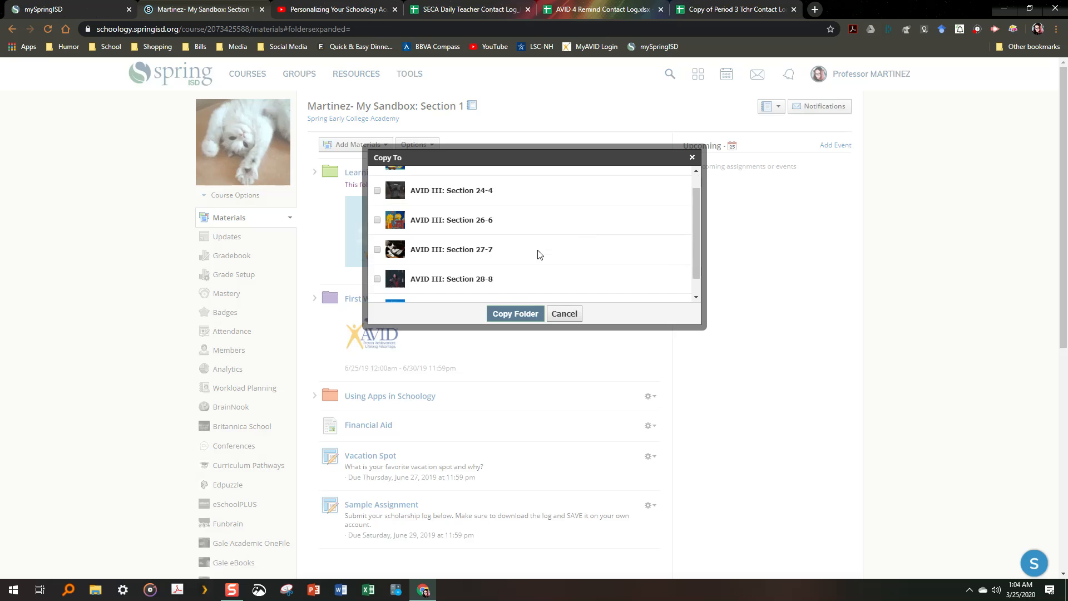
left_click(377, 287)
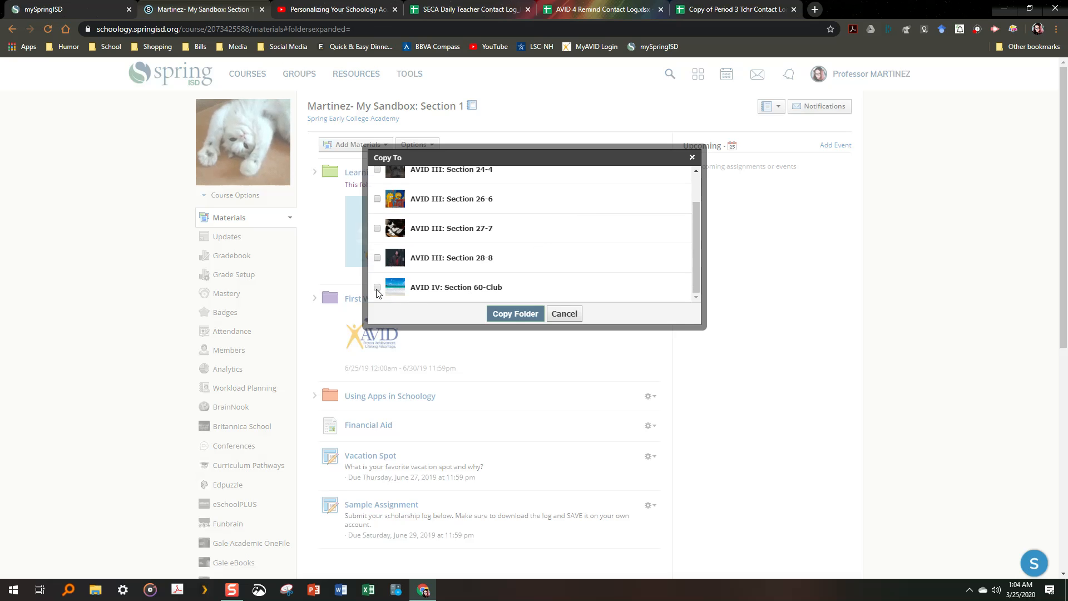
left_click(512, 315)
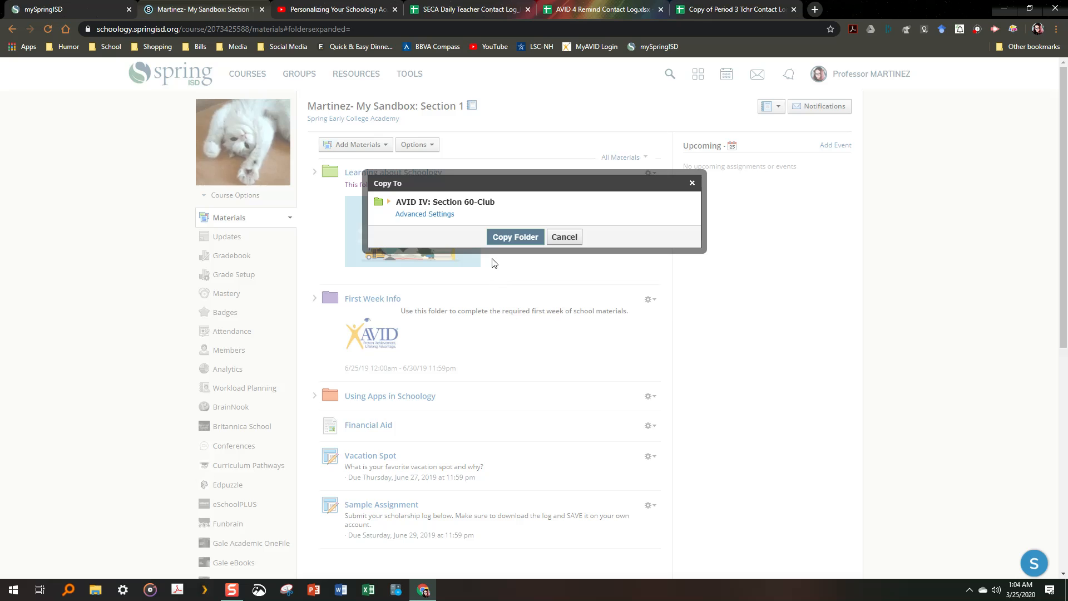
left_click(434, 215)
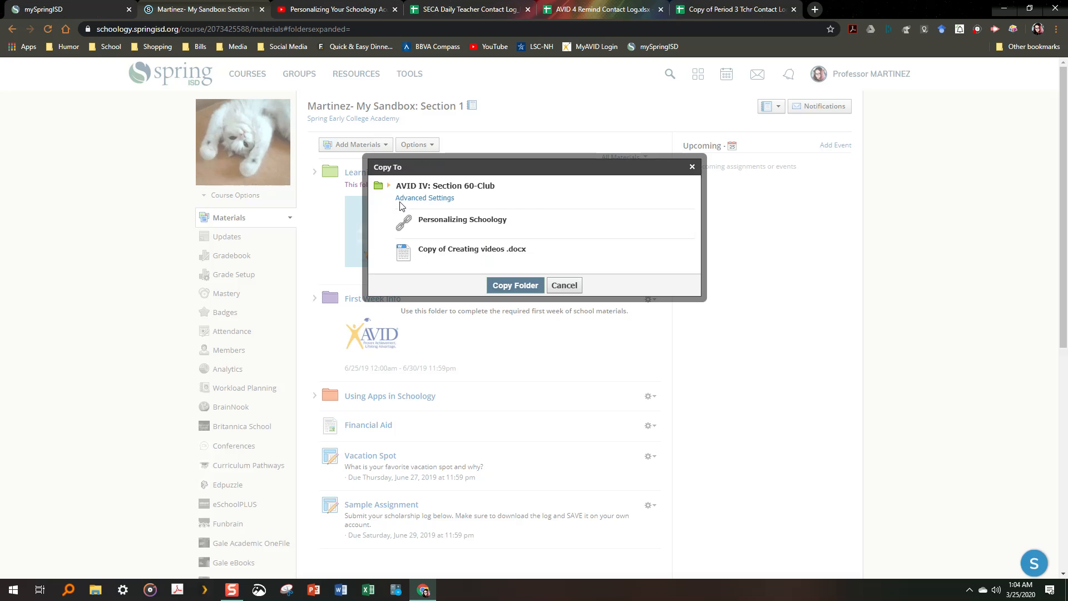
left_click(515, 286)
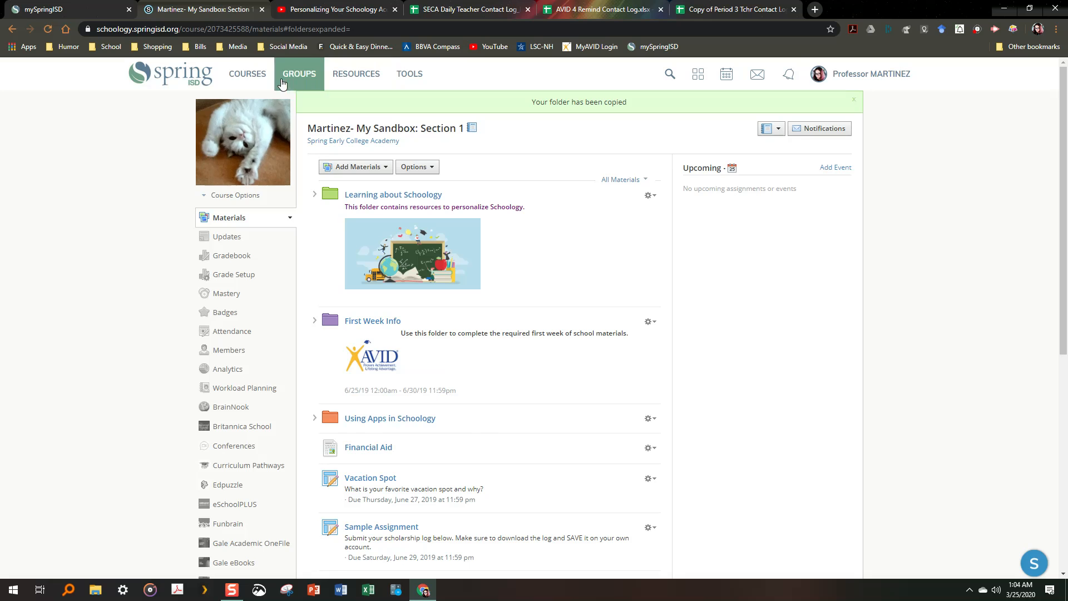
Step: Open the AVID IV Section 60-Club course and examine the contents of its Learning about Schoology folder
left_click(248, 73)
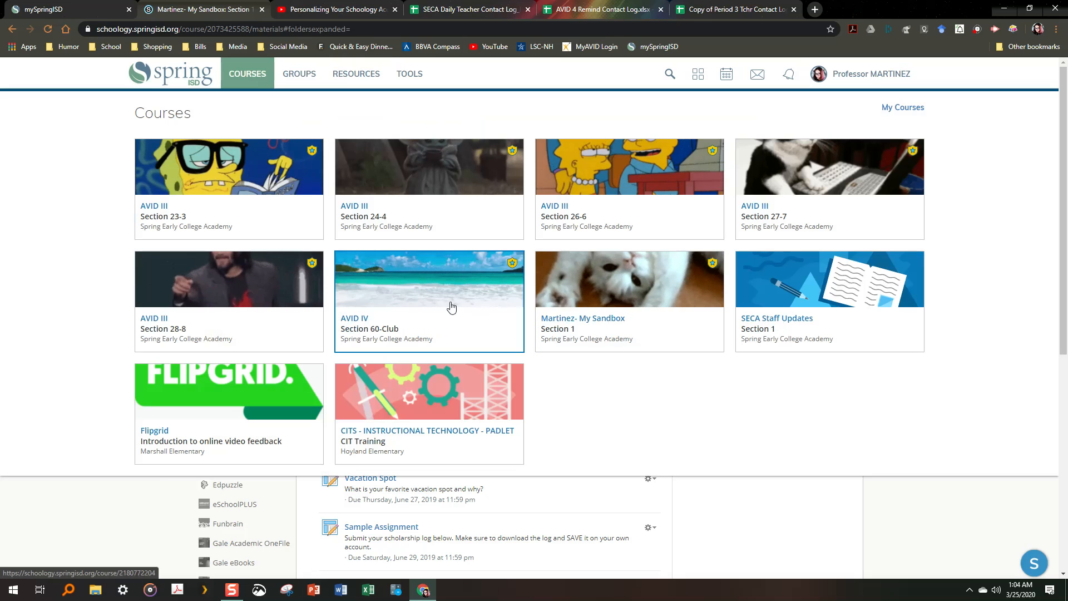
left_click(426, 298)
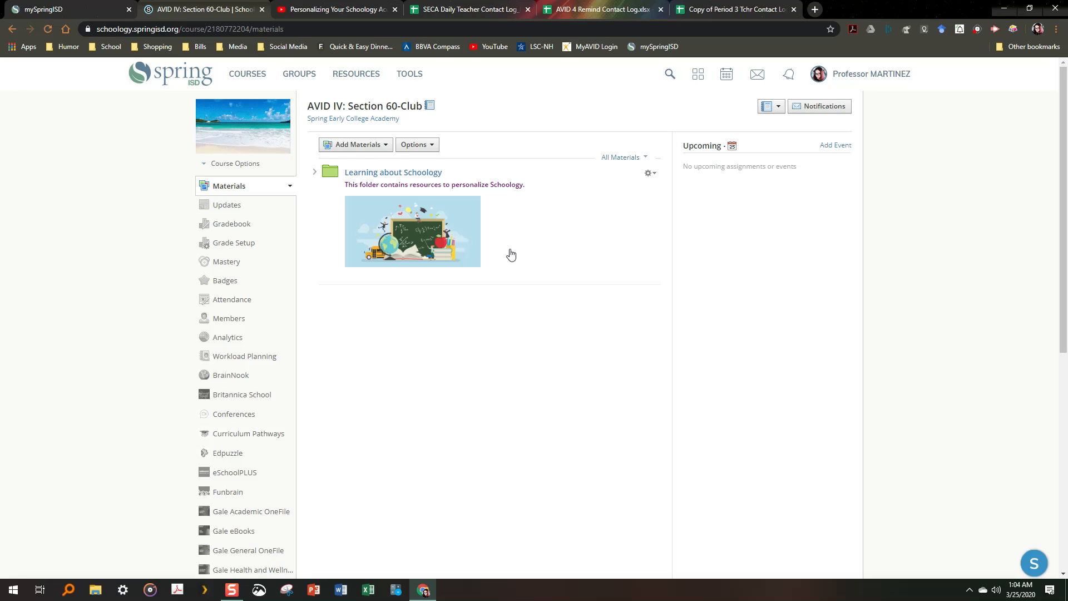
left_click(314, 172)
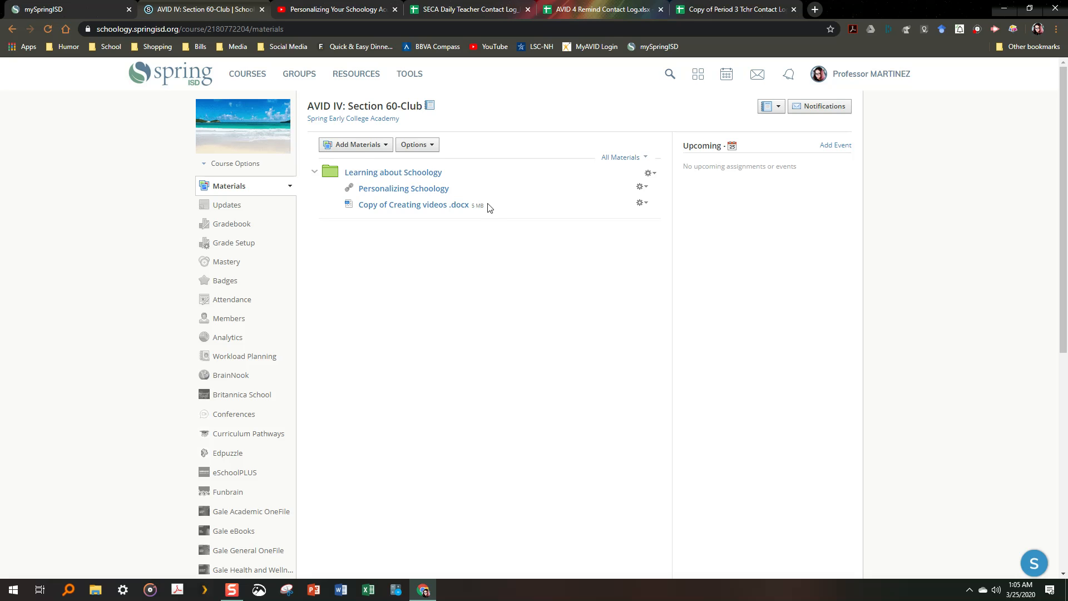
left_click(431, 145)
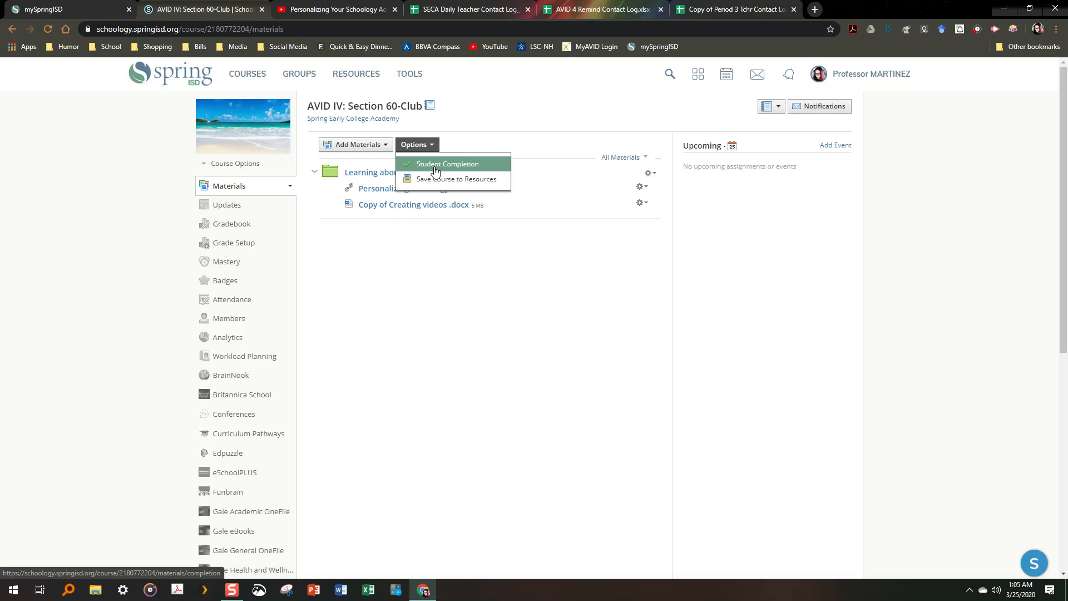
left_click(435, 170)
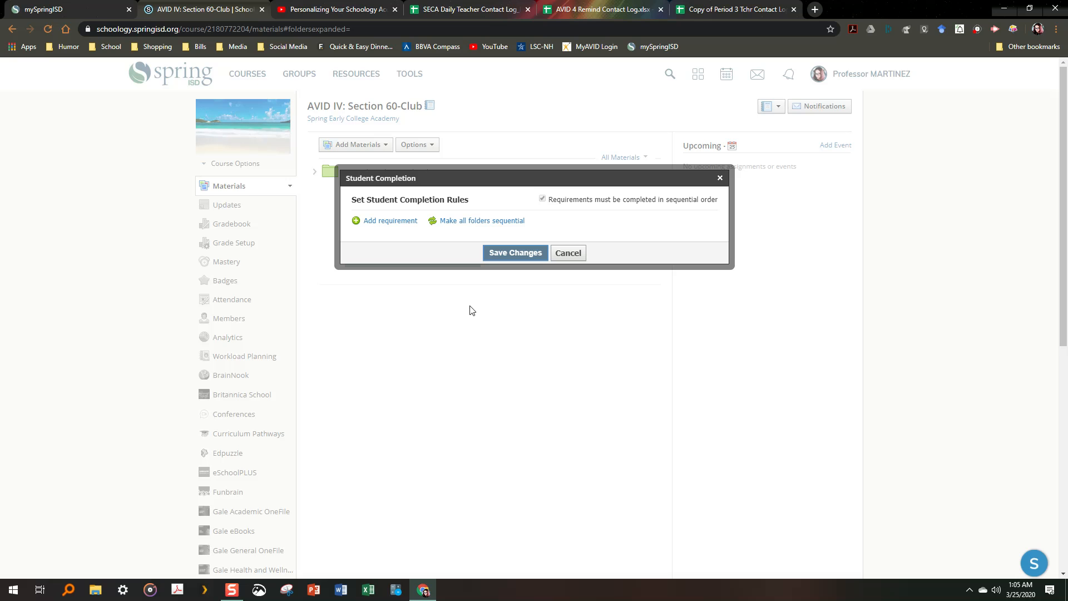
left_click(566, 253)
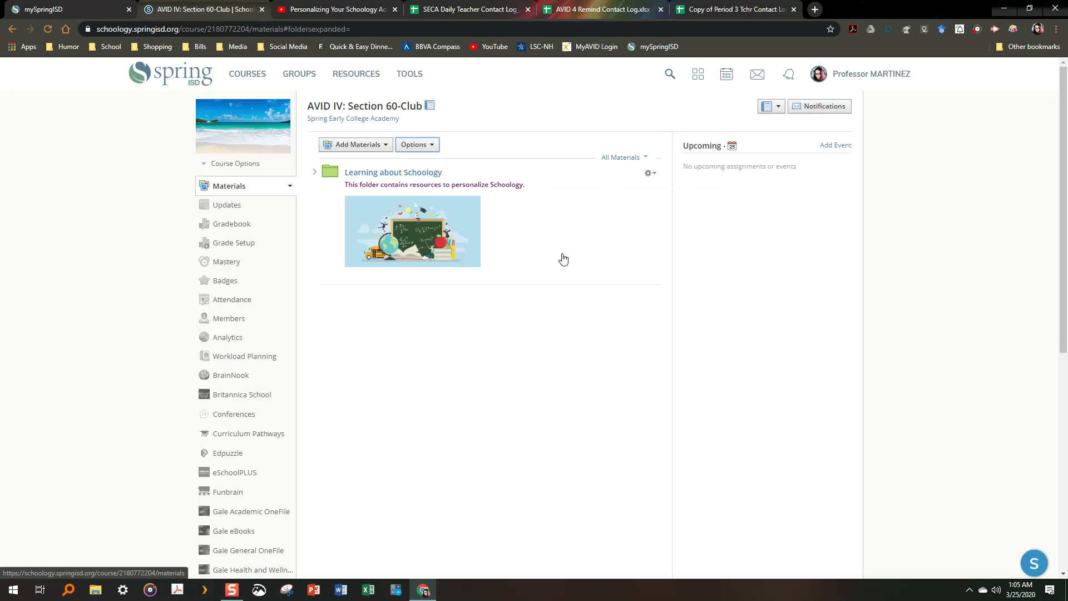
Step: Add a student completion rule in the Learning about Schoology folder requiring members to view the Personalizing Schoology item
left_click(396, 173)
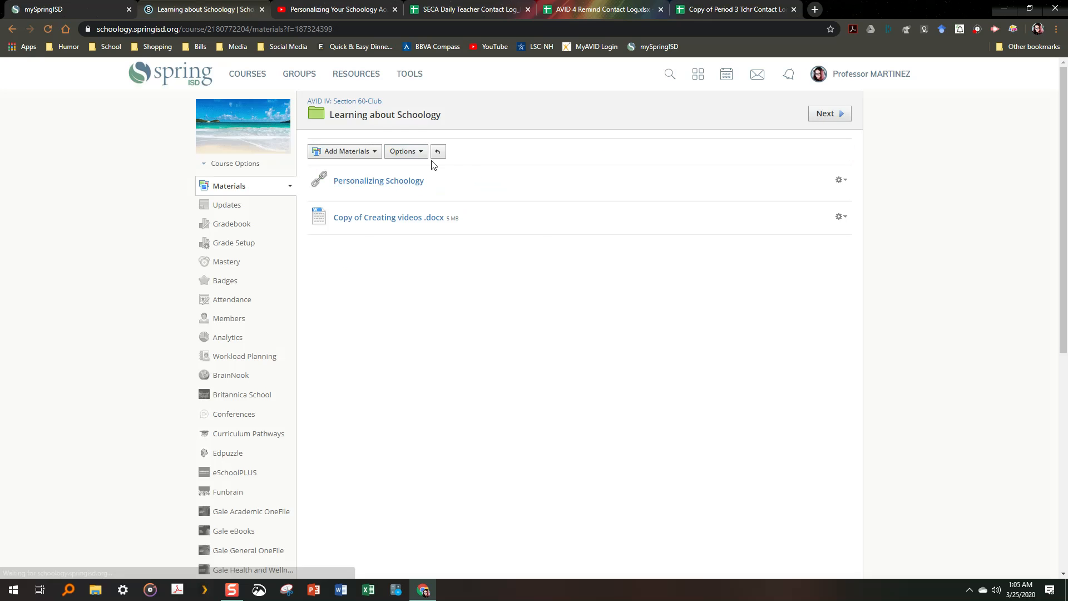
left_click(412, 152)
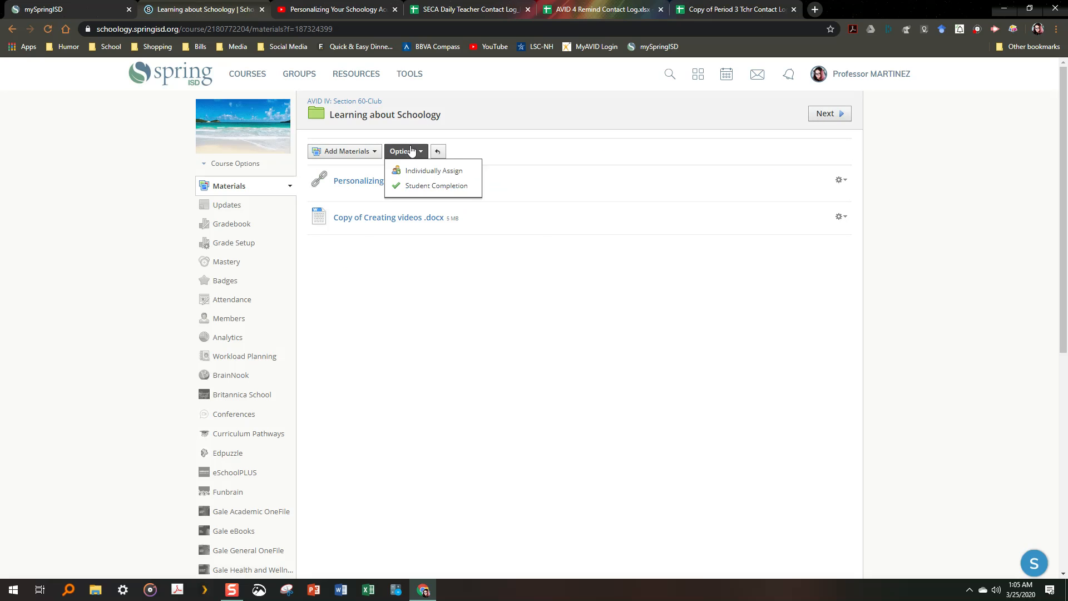
left_click(431, 185)
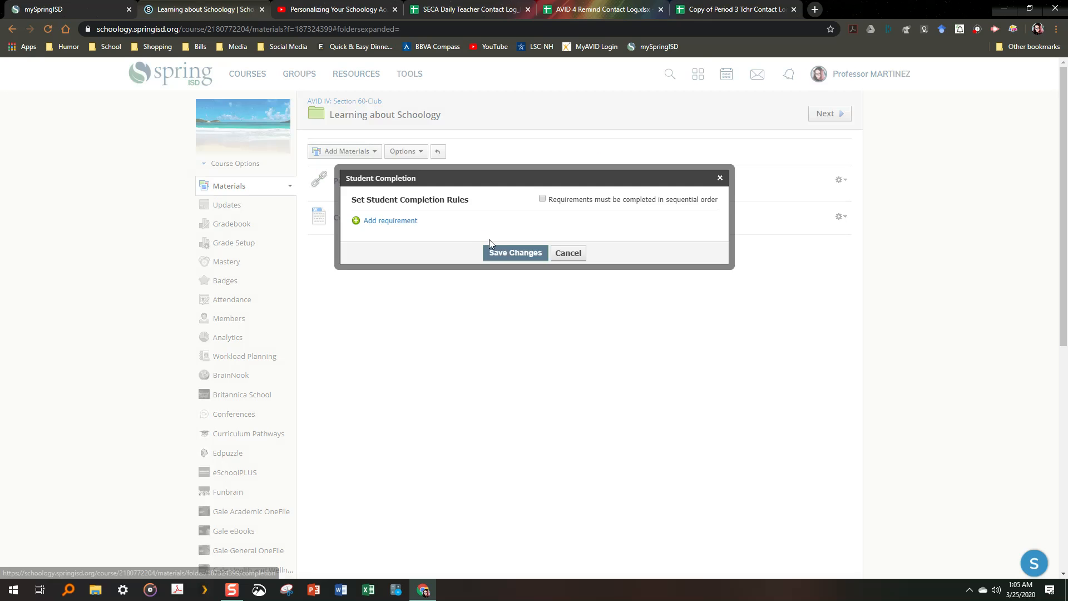
left_click(359, 222)
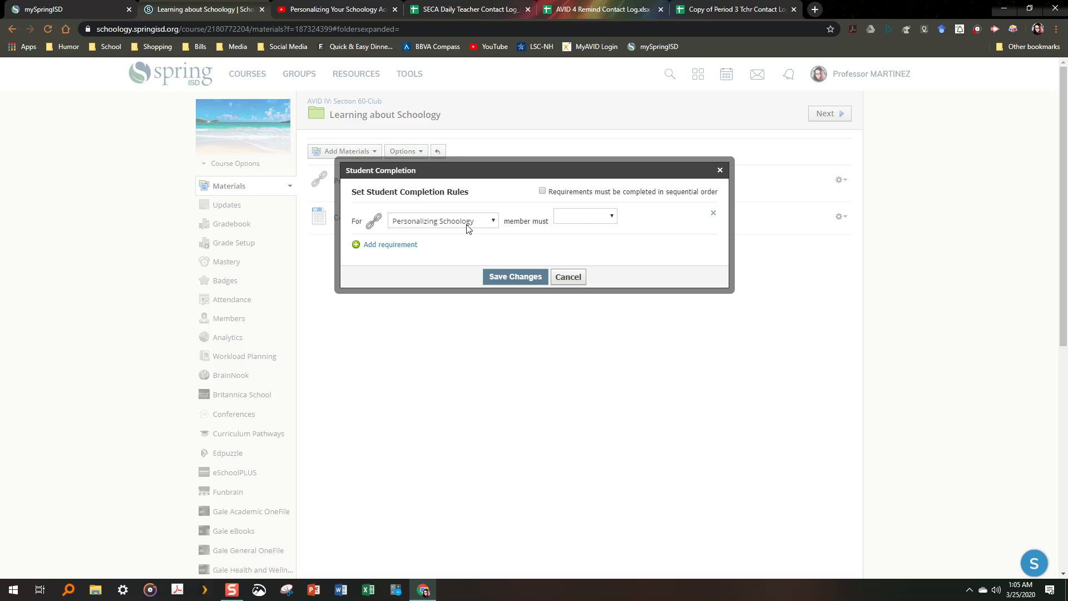
left_click(592, 222)
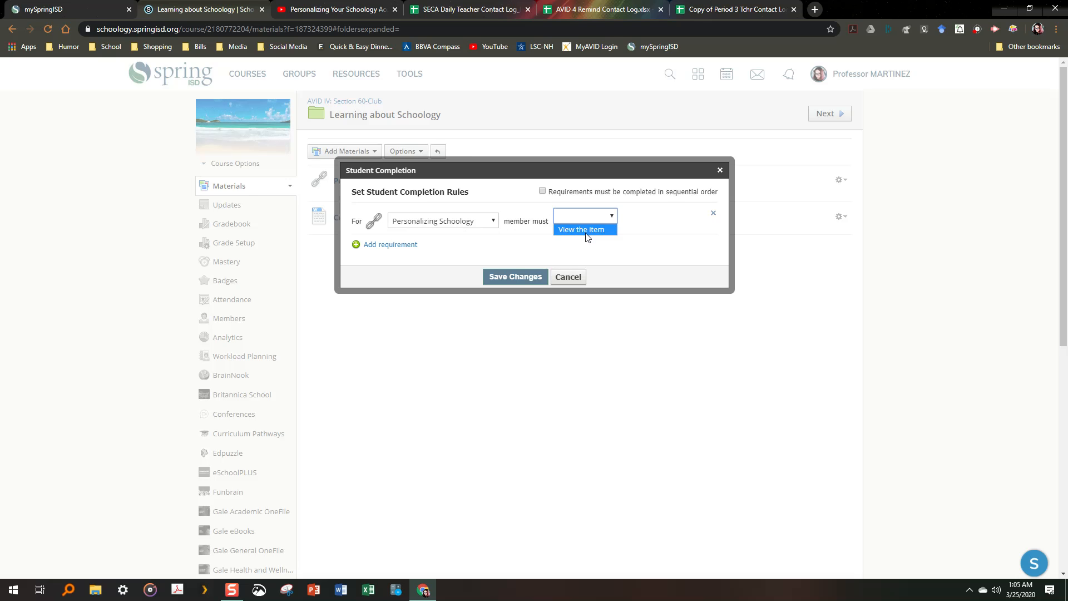
left_click(586, 237)
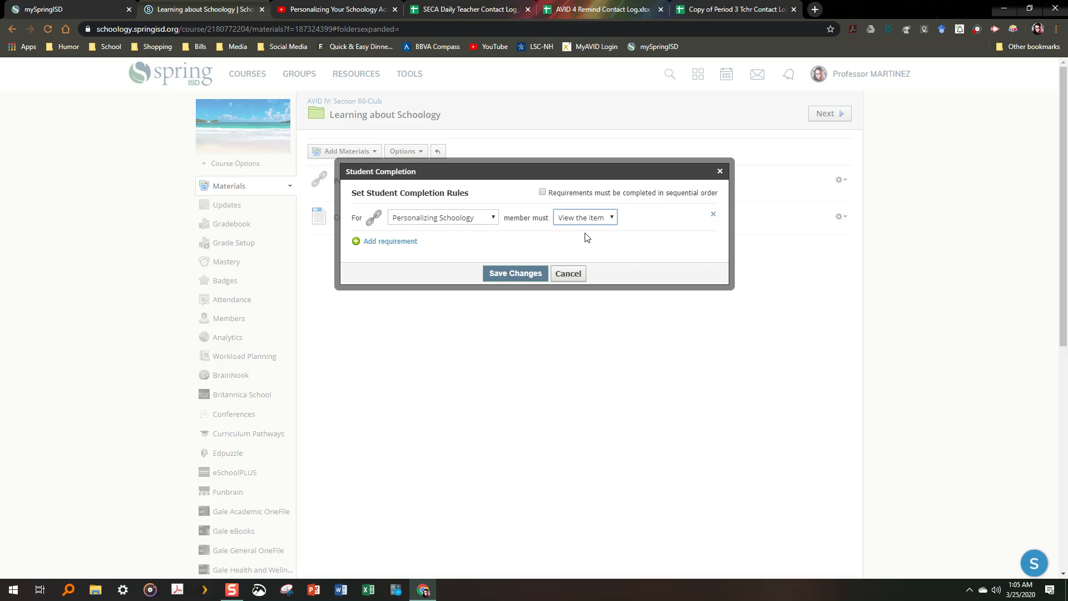
Step: Add a View the item requirement for Copy of Creating videos .docx, then enforce sequential order and save the completion rules
left_click(356, 242)
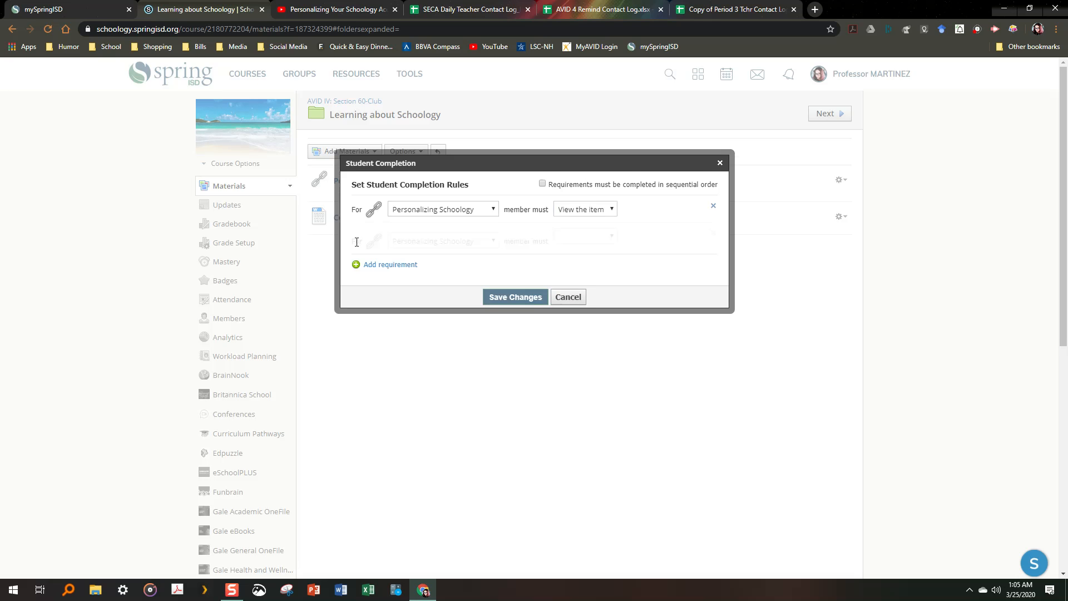
left_click(479, 241)
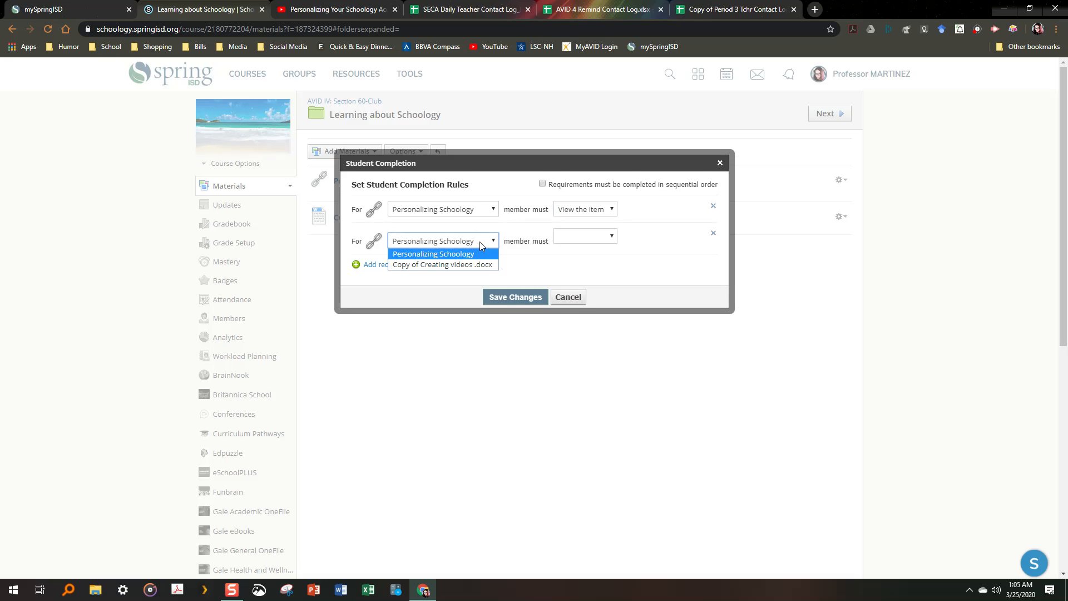
left_click(472, 269)
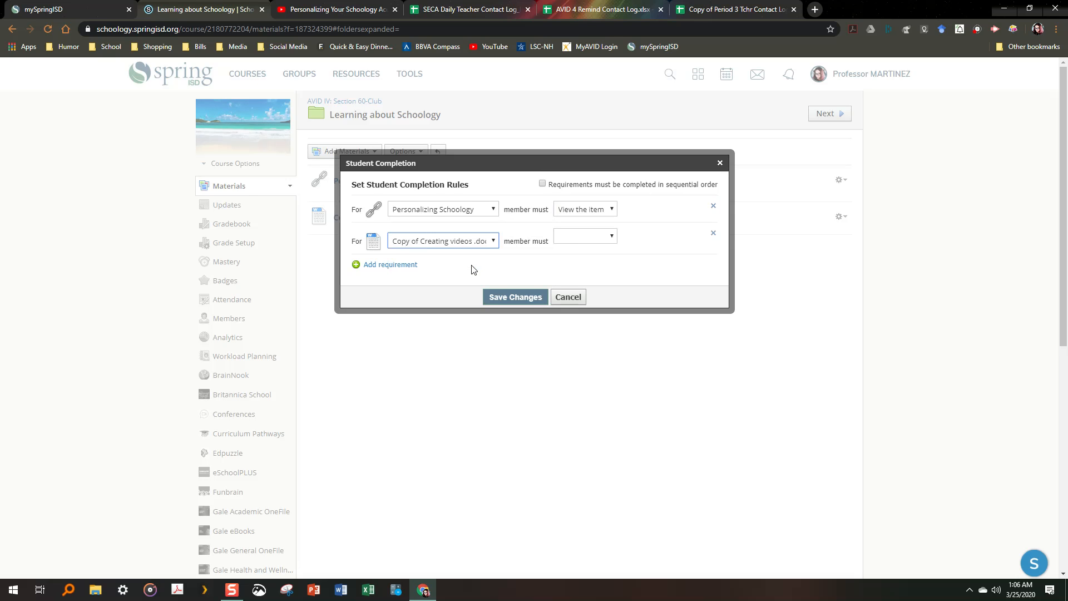
left_click(573, 241)
left_click(572, 252)
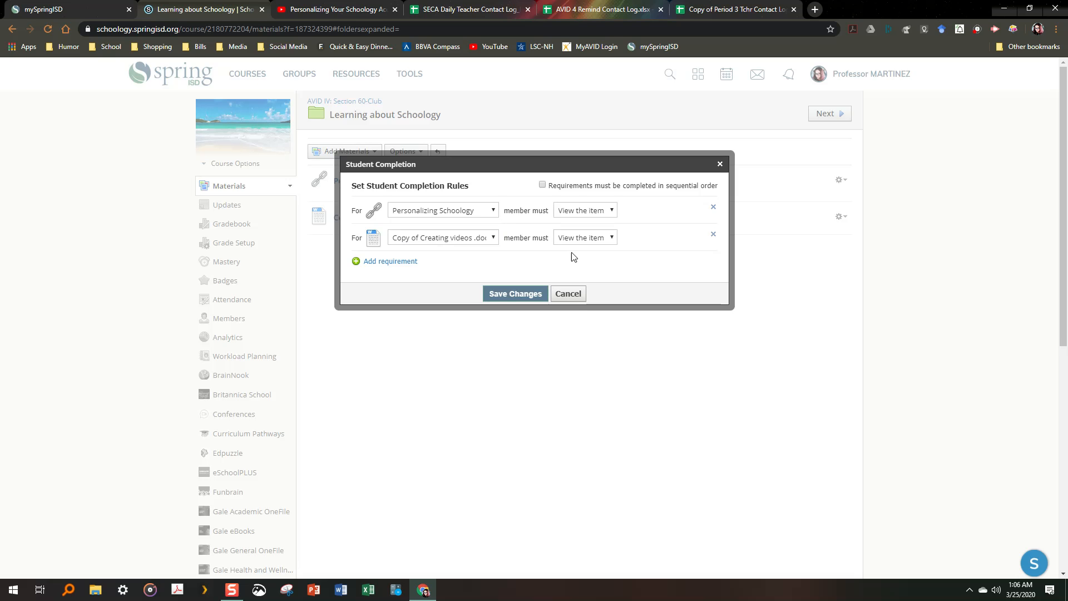
left_click(568, 238)
left_click(576, 271)
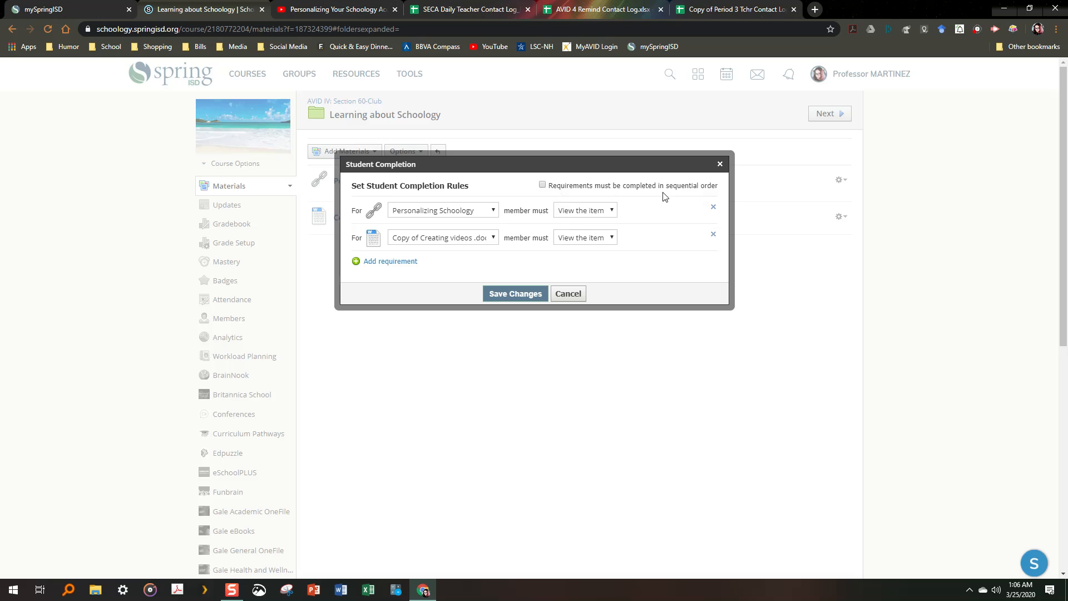
left_click(544, 186)
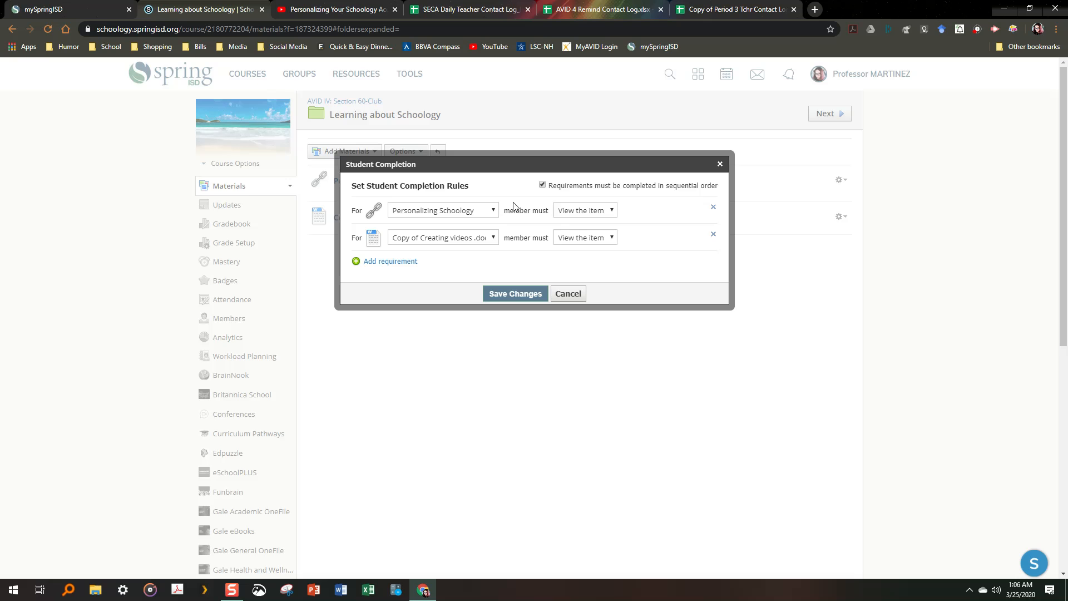
left_click(507, 293)
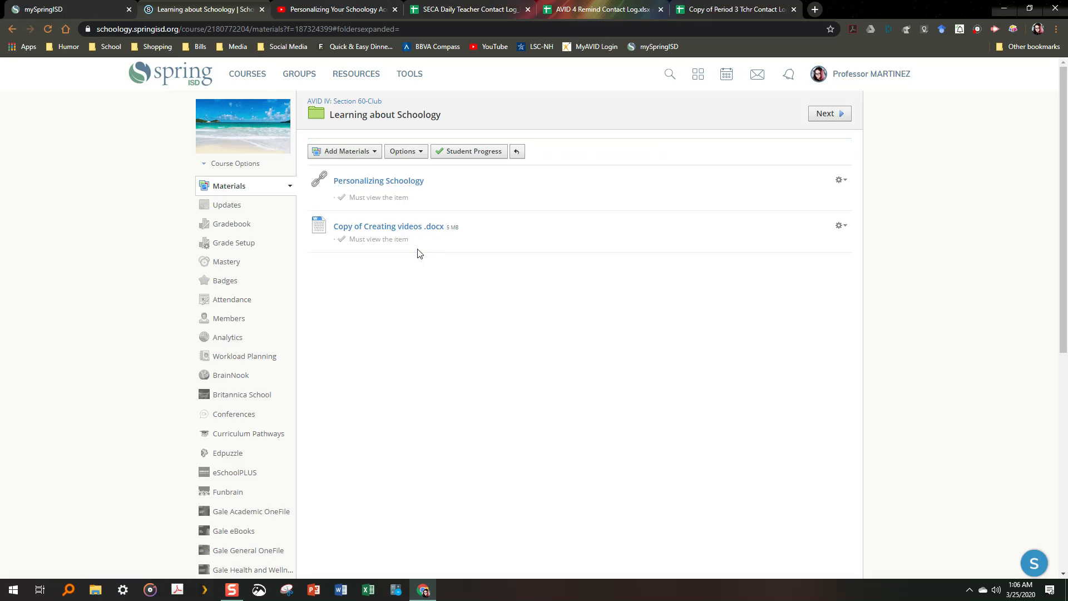
Step: Preview the course as a member, examine the Learning about Schoology folder and that member's student progress, and return to the teacher view
left_click(229, 165)
left_click(230, 182)
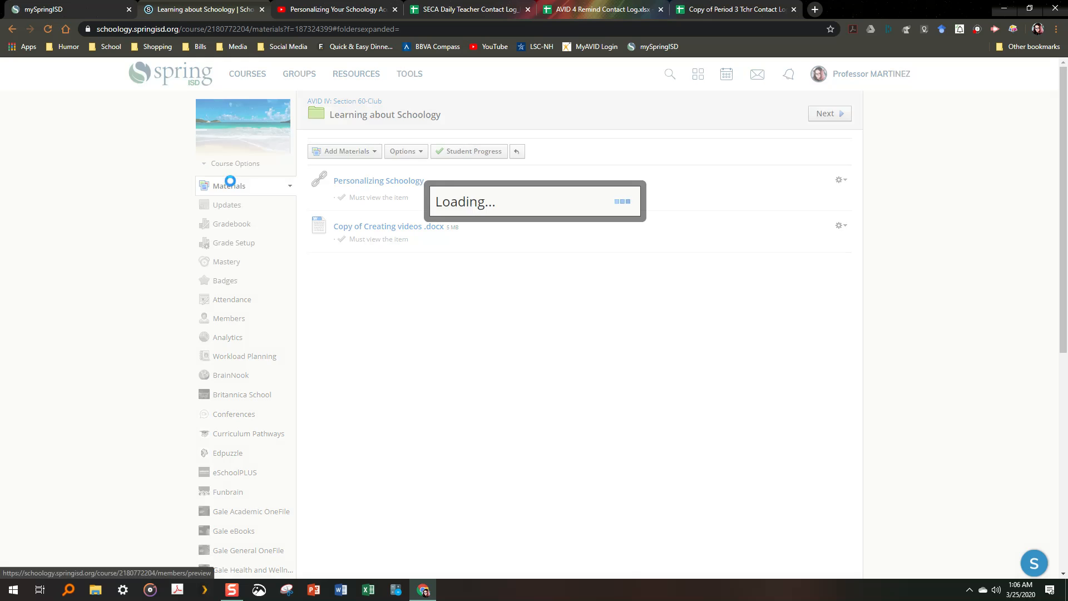
left_click(475, 214)
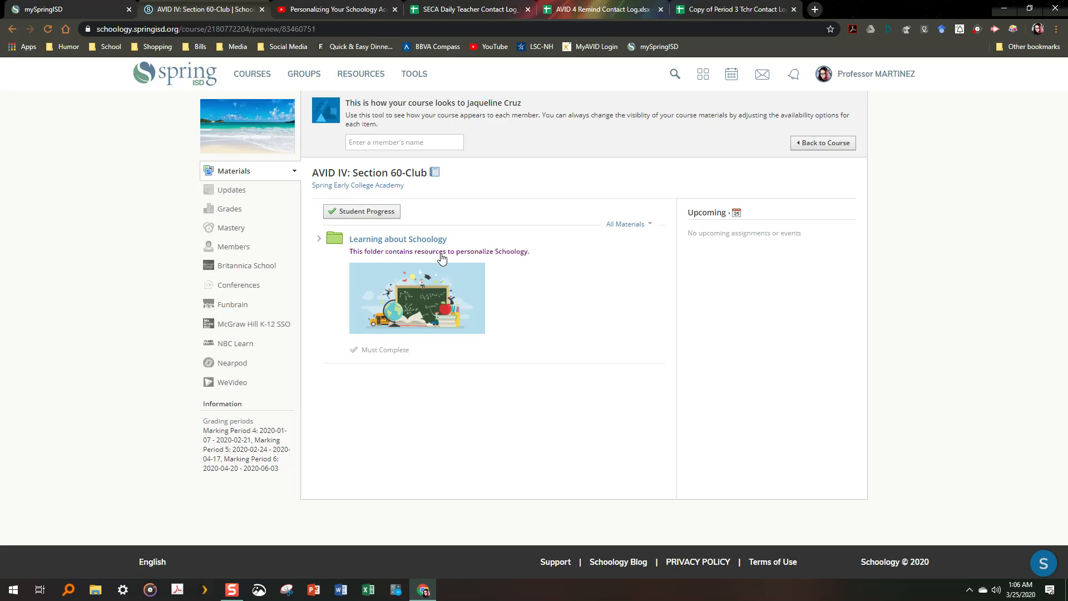
left_click(413, 240)
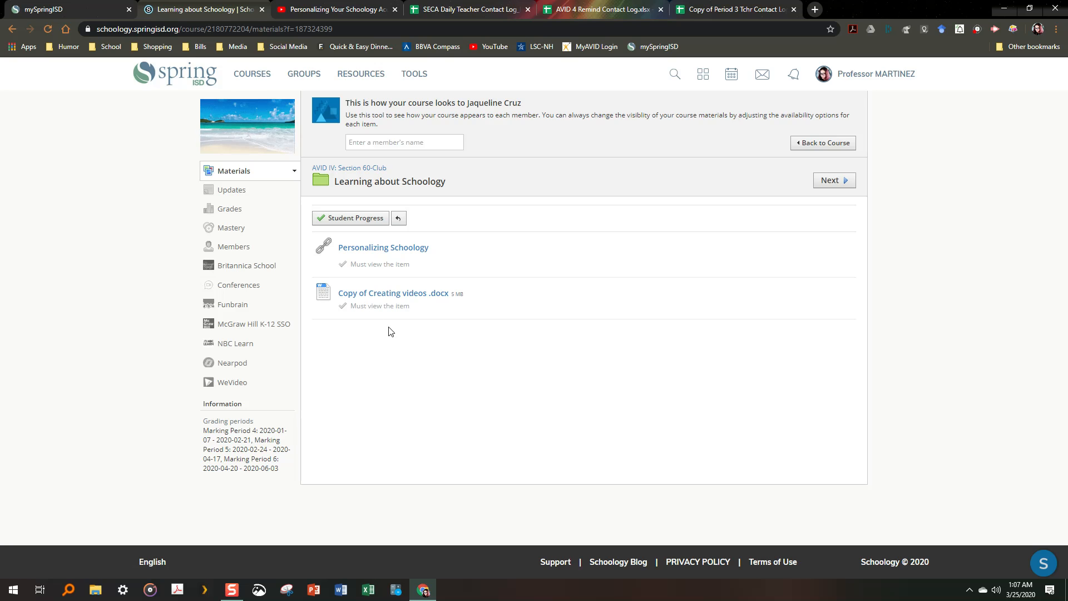
left_click(342, 218)
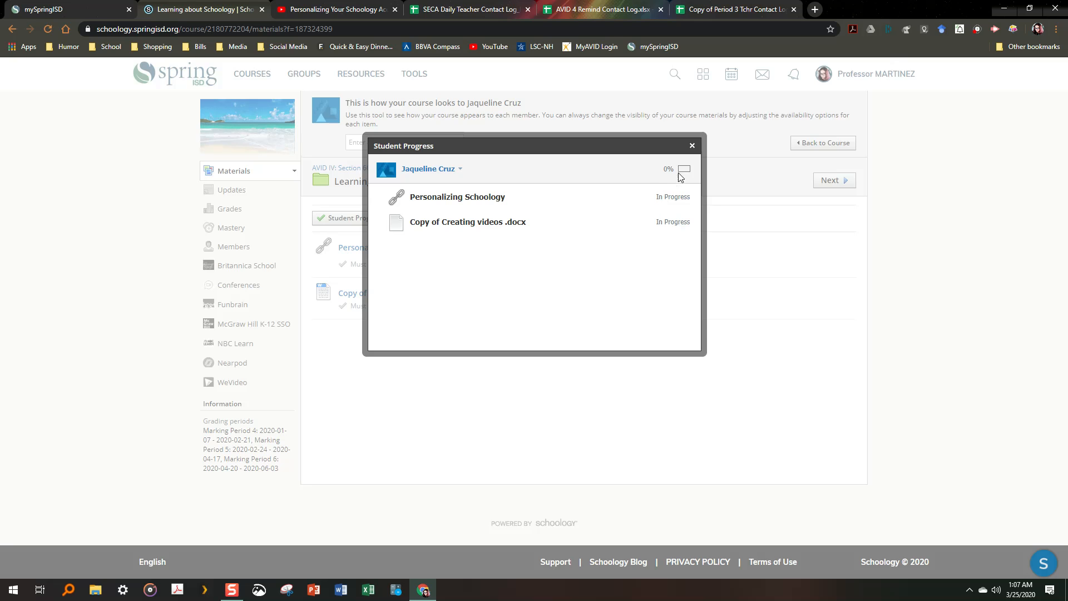
left_click(692, 146)
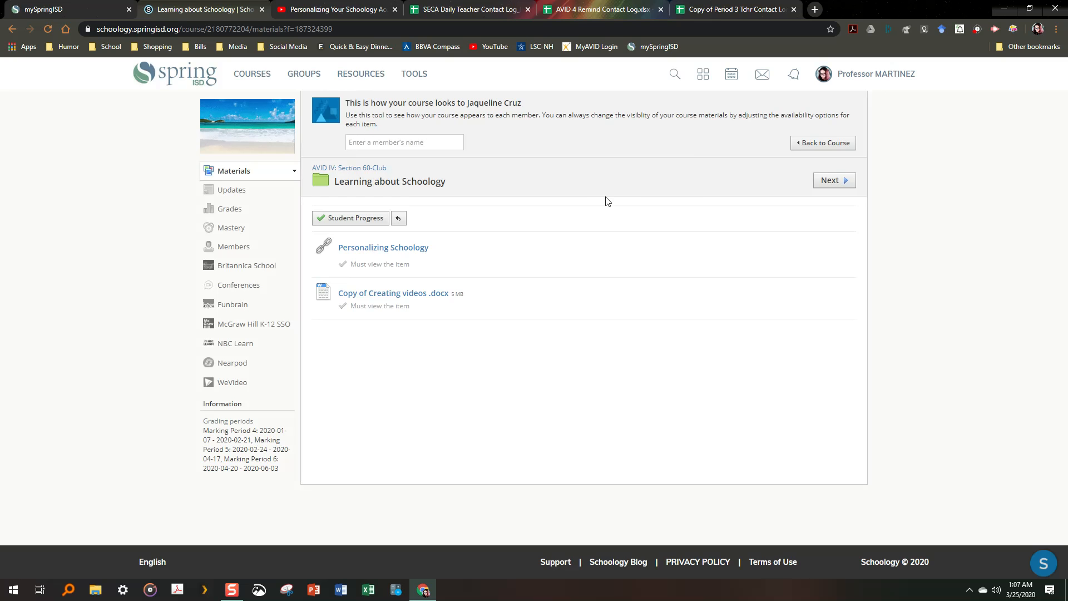
left_click(806, 143)
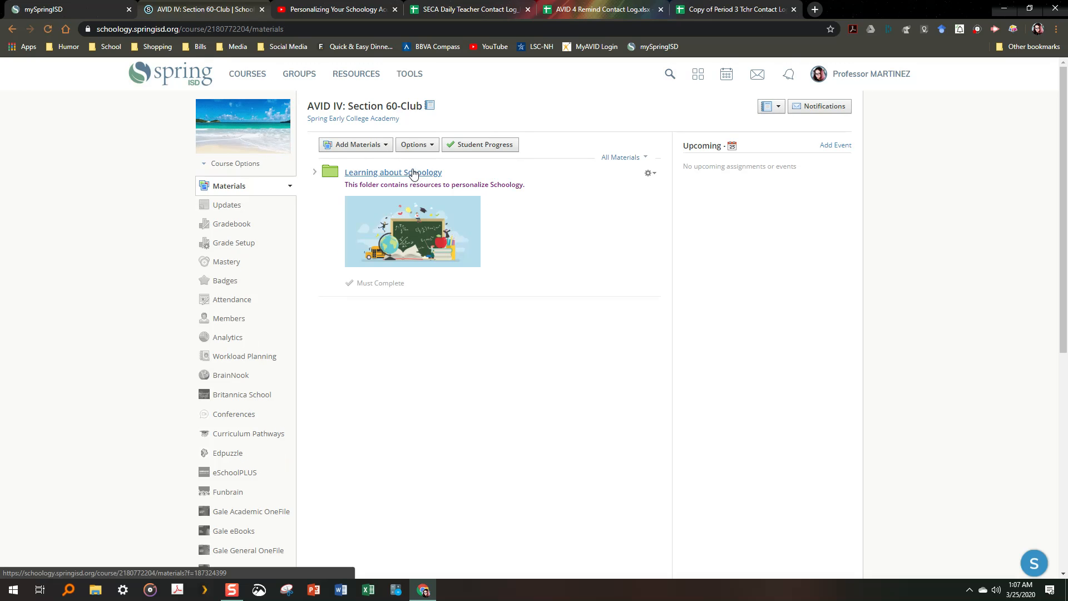
Step: Review the class's student progress for the Learning about Schoology folder, including the first listed student's per-item completion
left_click(413, 174)
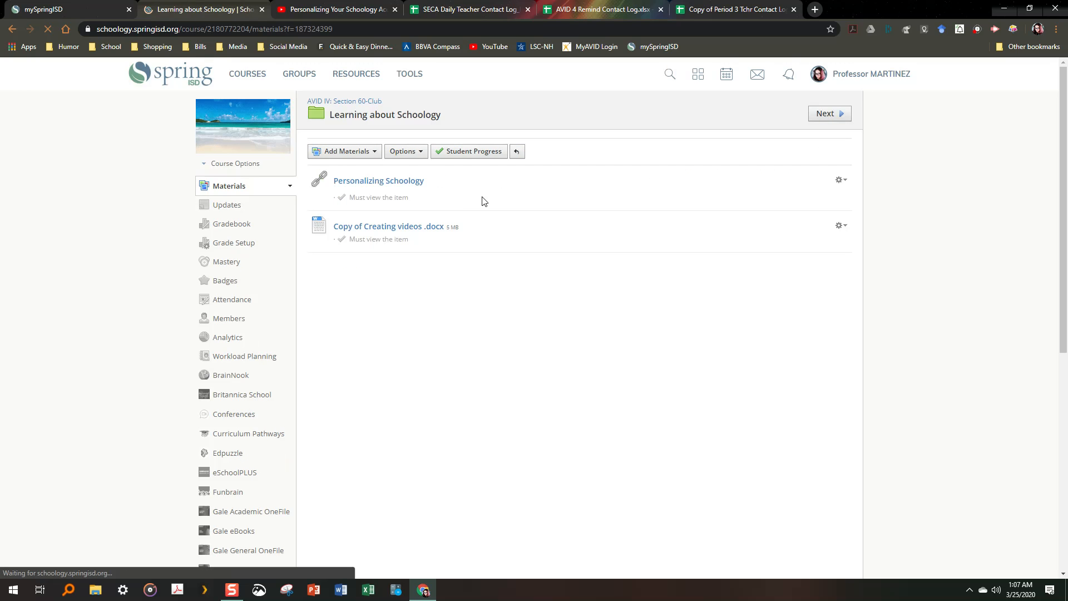
left_click(474, 155)
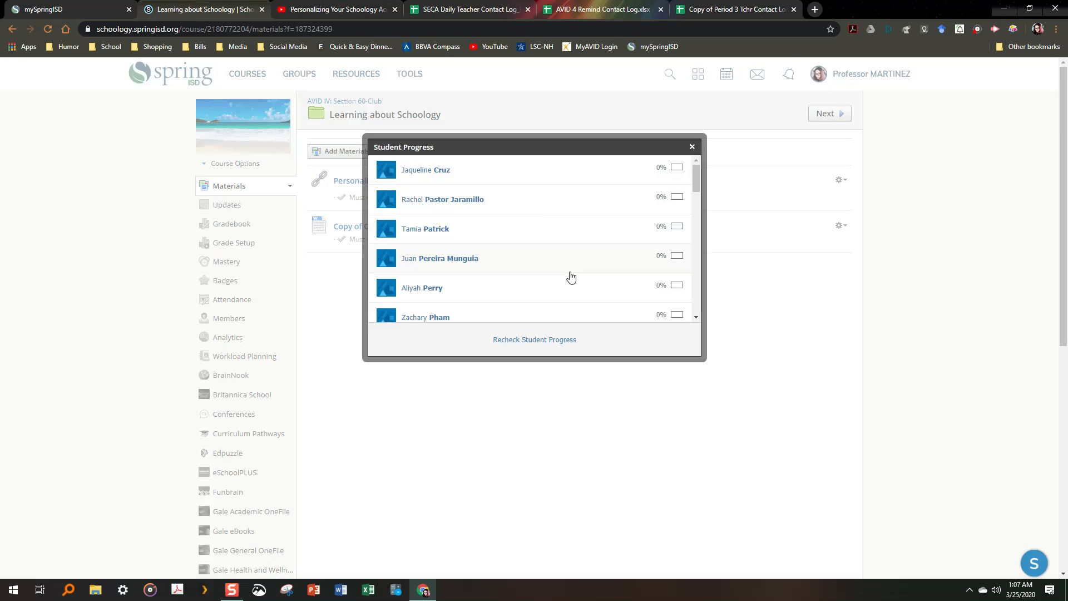
left_click(540, 175)
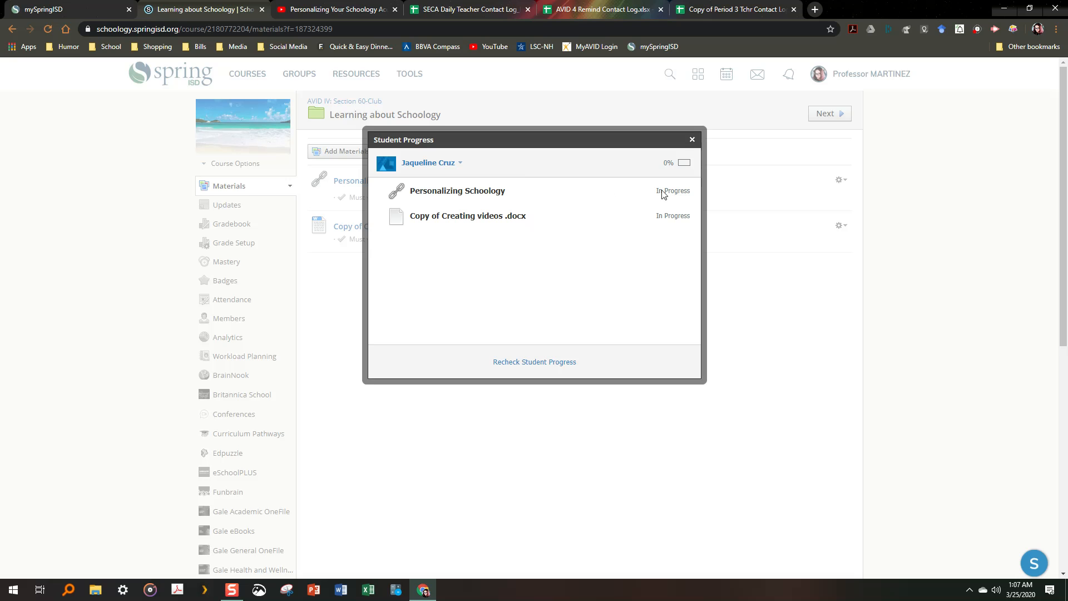
left_click(691, 139)
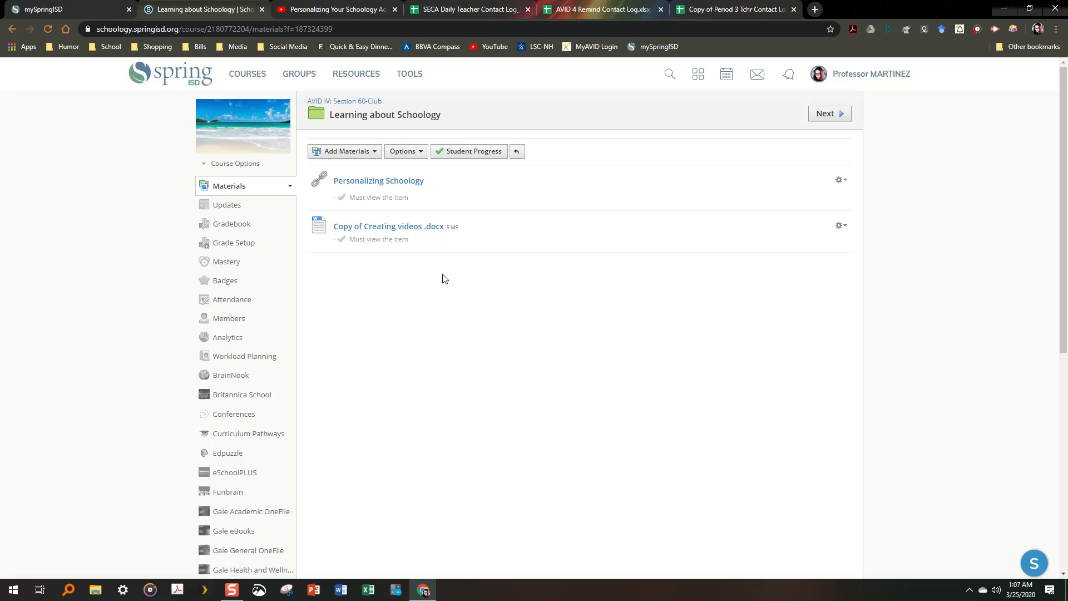
left_click(477, 156)
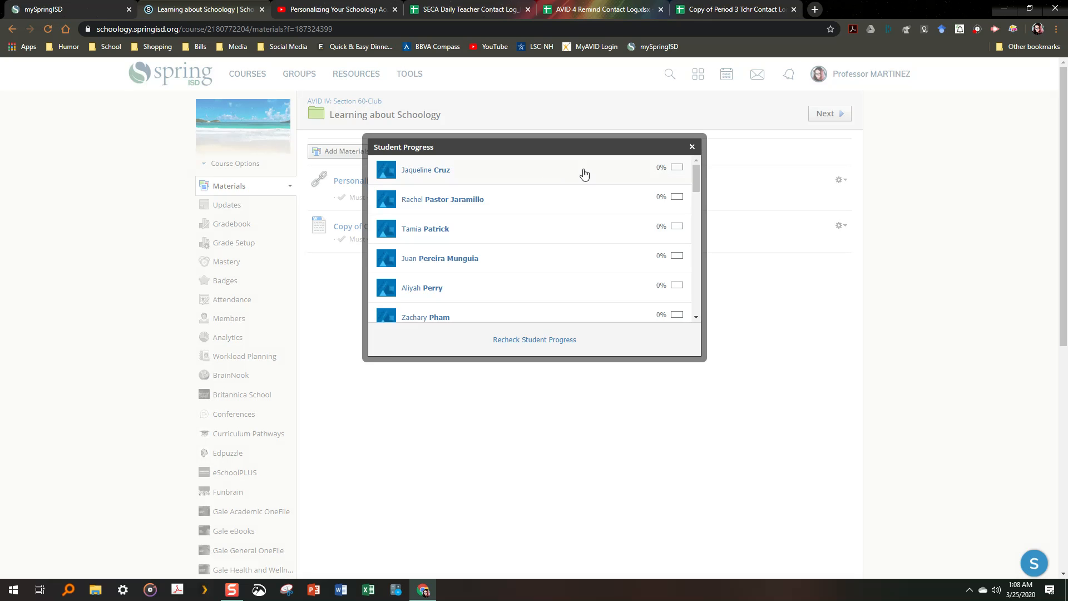
left_click(692, 146)
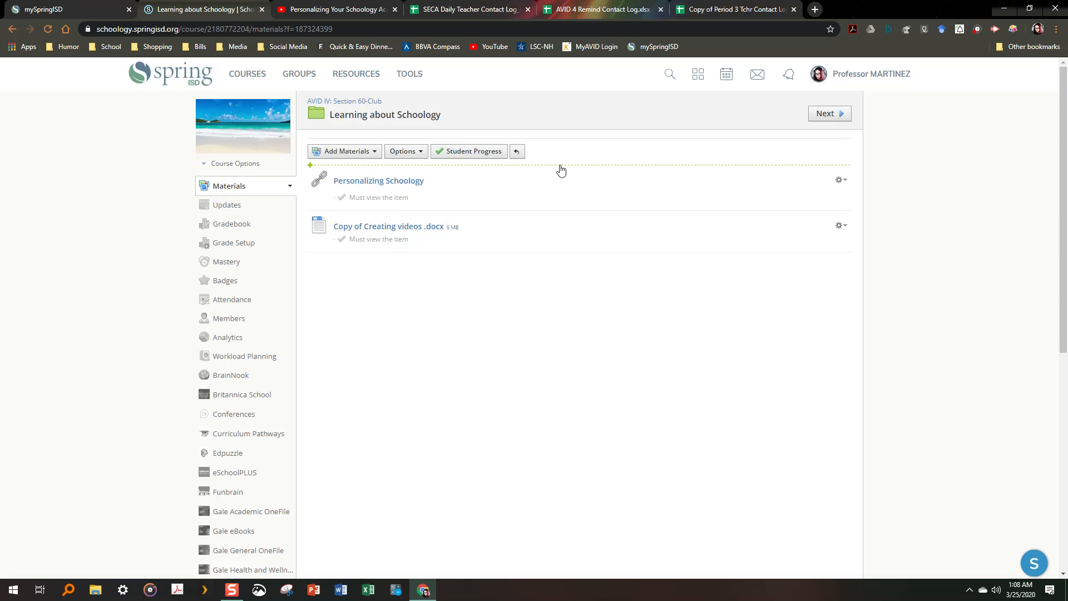
Step: Remove both student completion requirements from the Learning about Schoology folder and save the changes
left_click(405, 153)
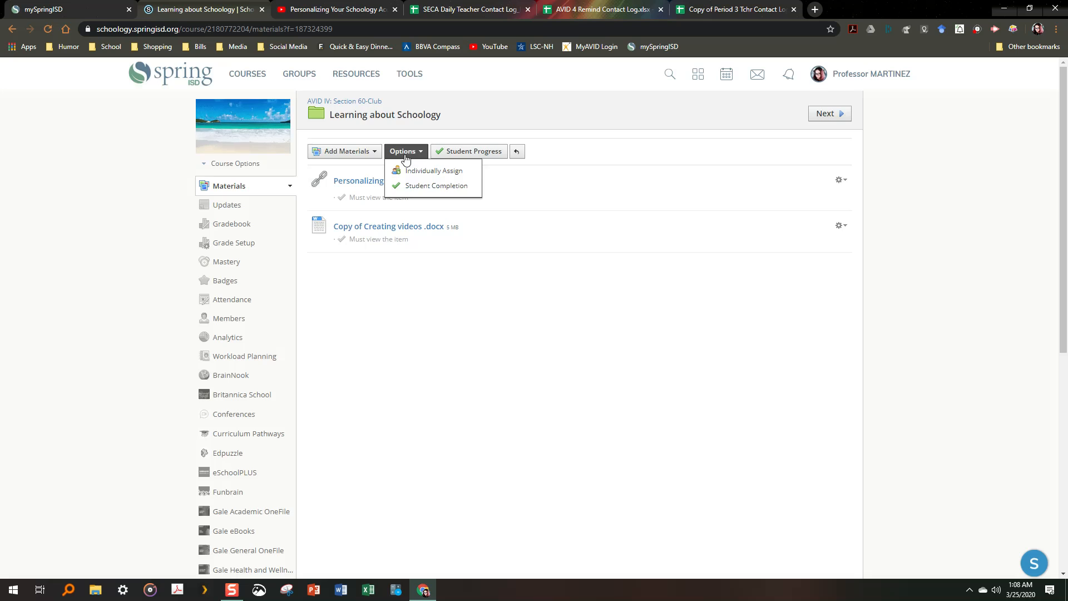
left_click(411, 185)
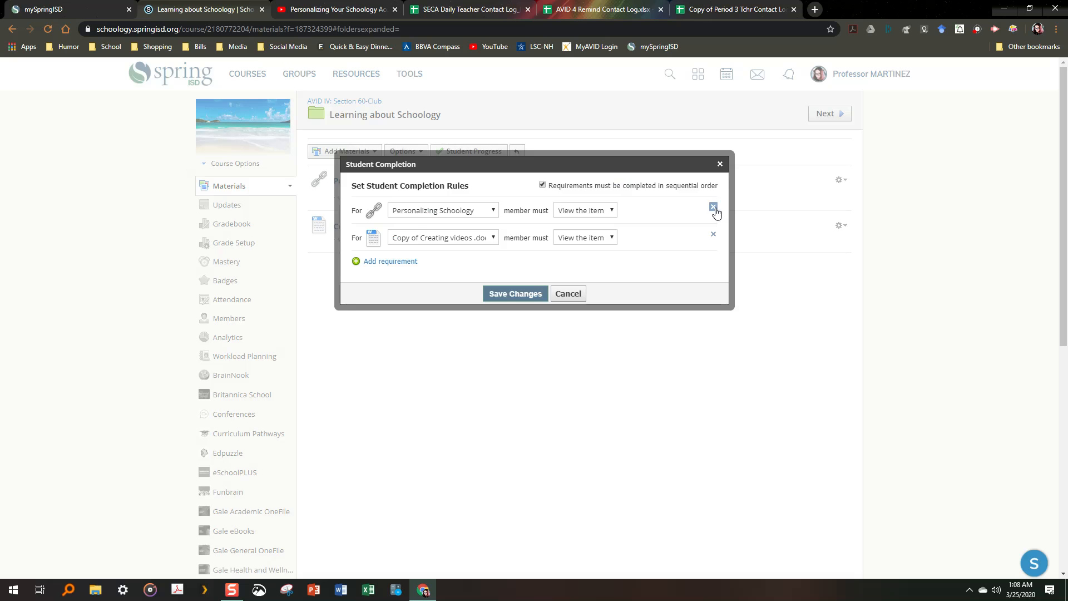
left_click(713, 207)
left_click(712, 217)
left_click(528, 251)
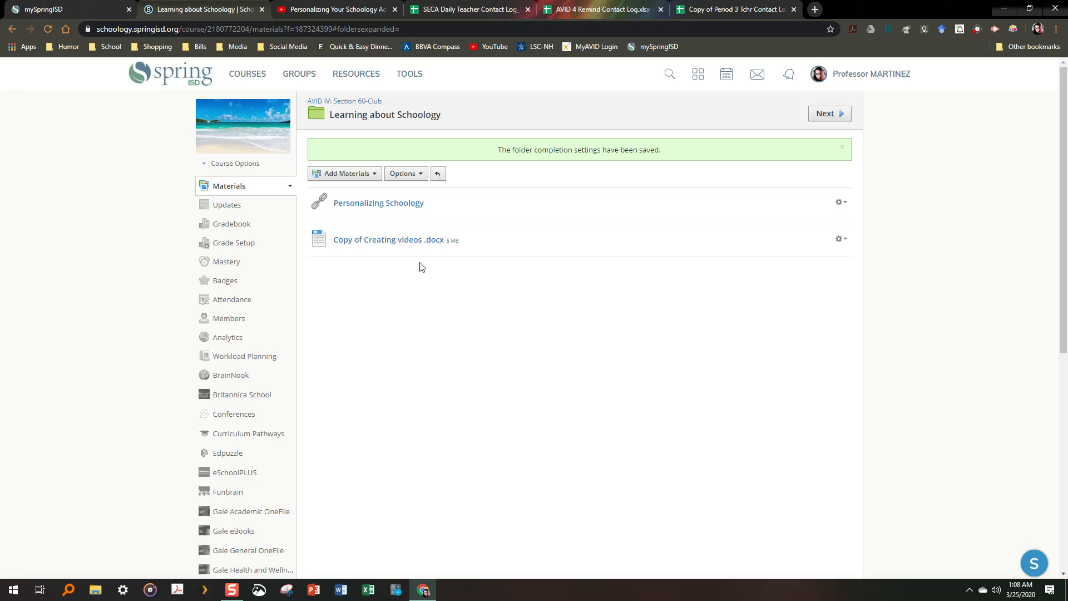
Step: Open the list of courses
left_click(247, 74)
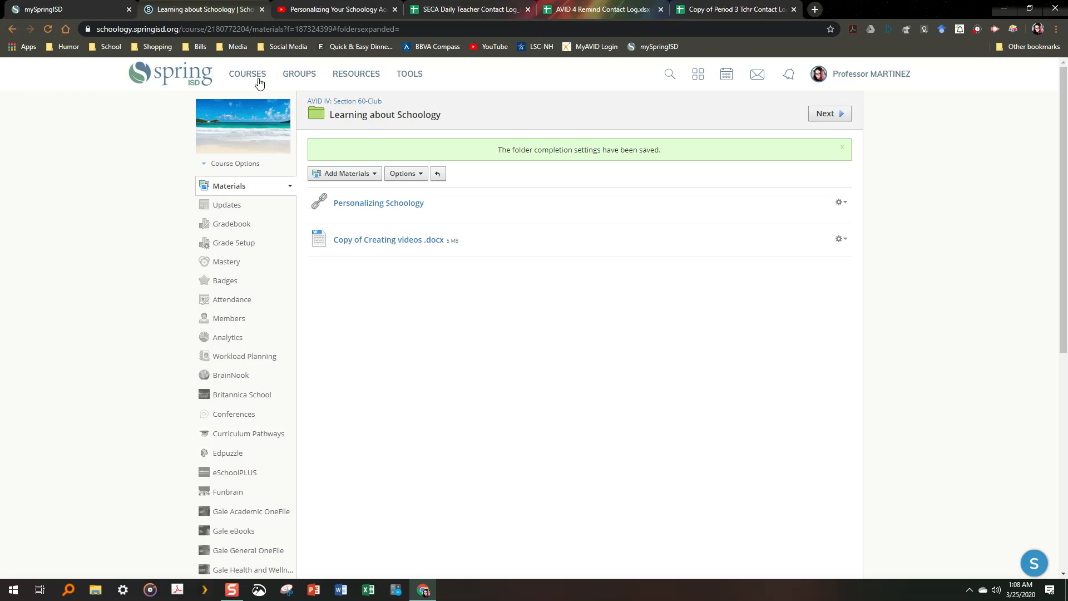